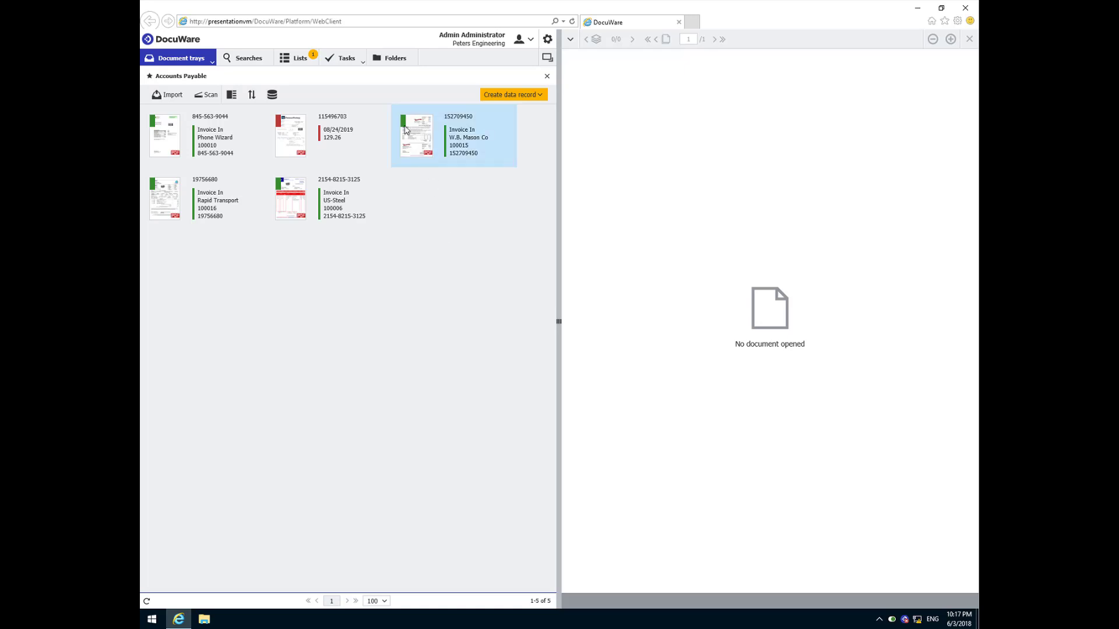
Open the W.B. Mason Co invoice 152709450 from the Accounts Payable tray in the viewer
{"action": "mouse_move", "coordinate": [406, 127]}
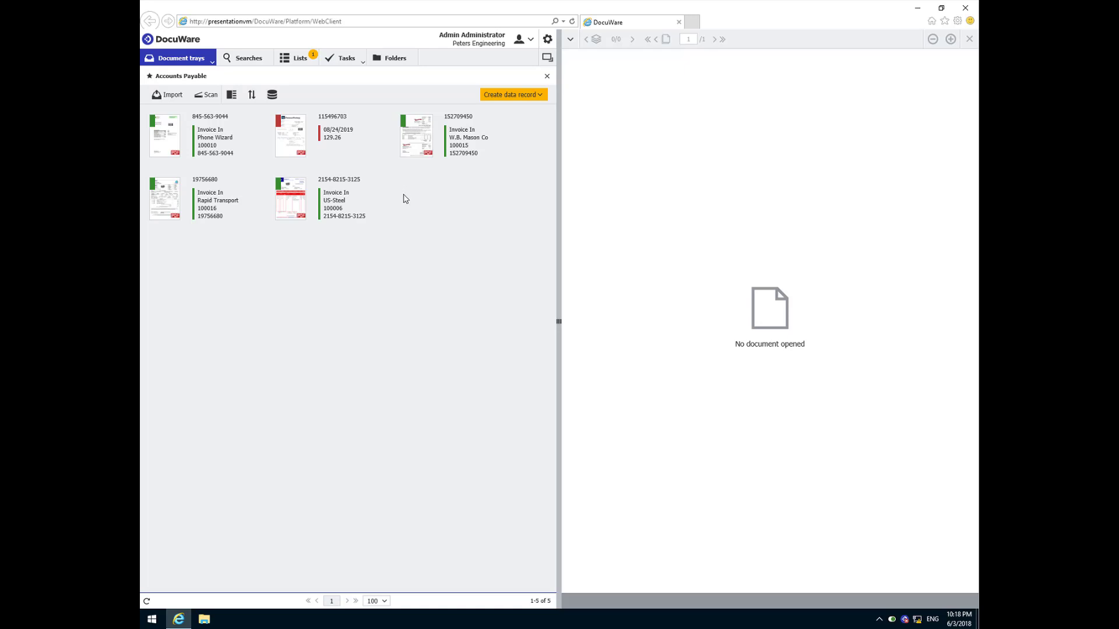
{"action": "left_click", "coordinate": [441, 151]}
{"action": "left_click", "coordinate": [442, 150]}
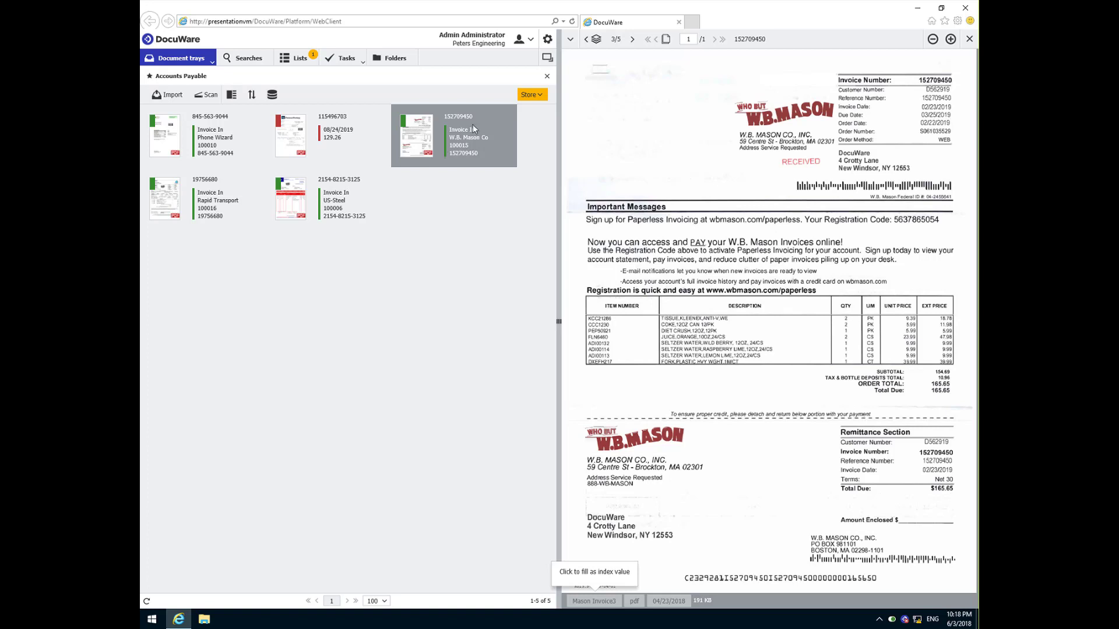
Store invoice 152709450 into Accounting - Accounts Payable after checking its vendor and invoice number
{"action": "left_click", "coordinate": [532, 95]}
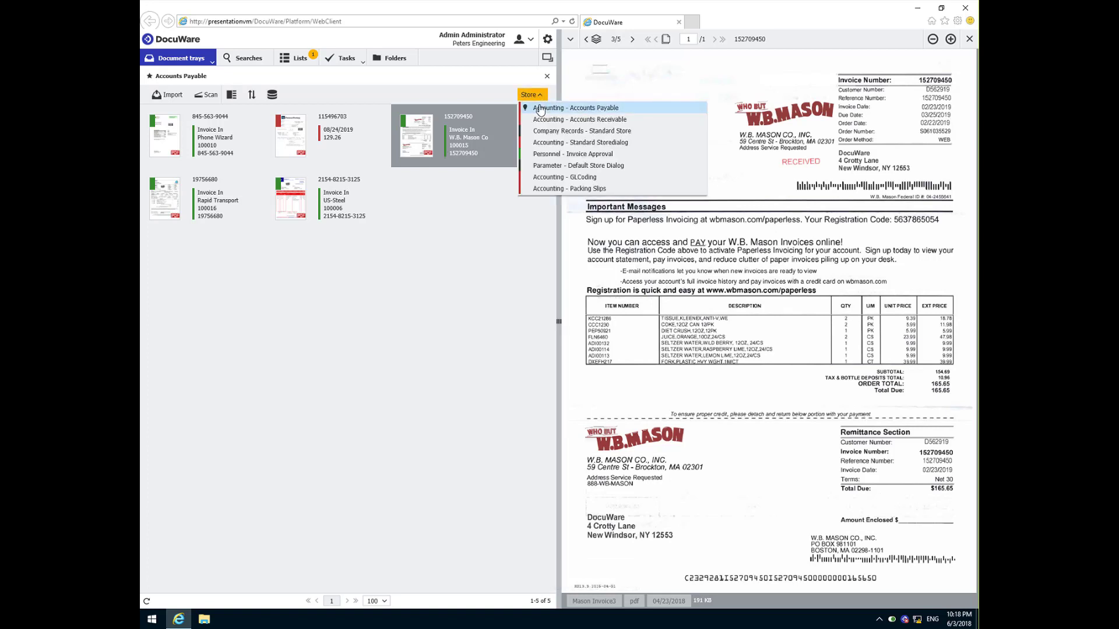
{"action": "left_click", "coordinate": [540, 109]}
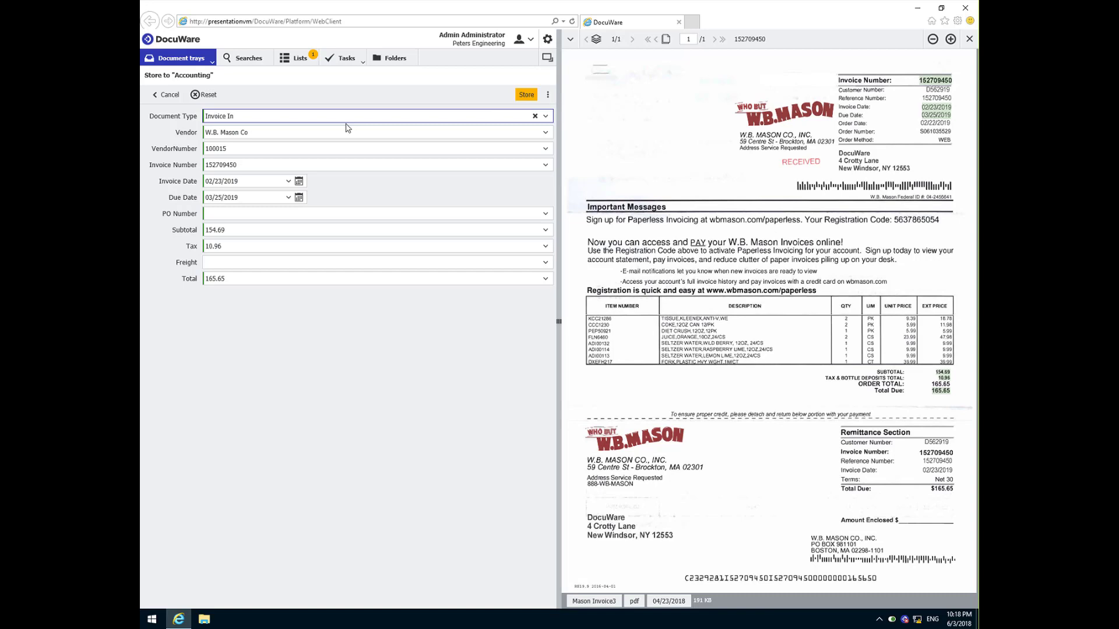
{"action": "left_click", "coordinate": [287, 131]}
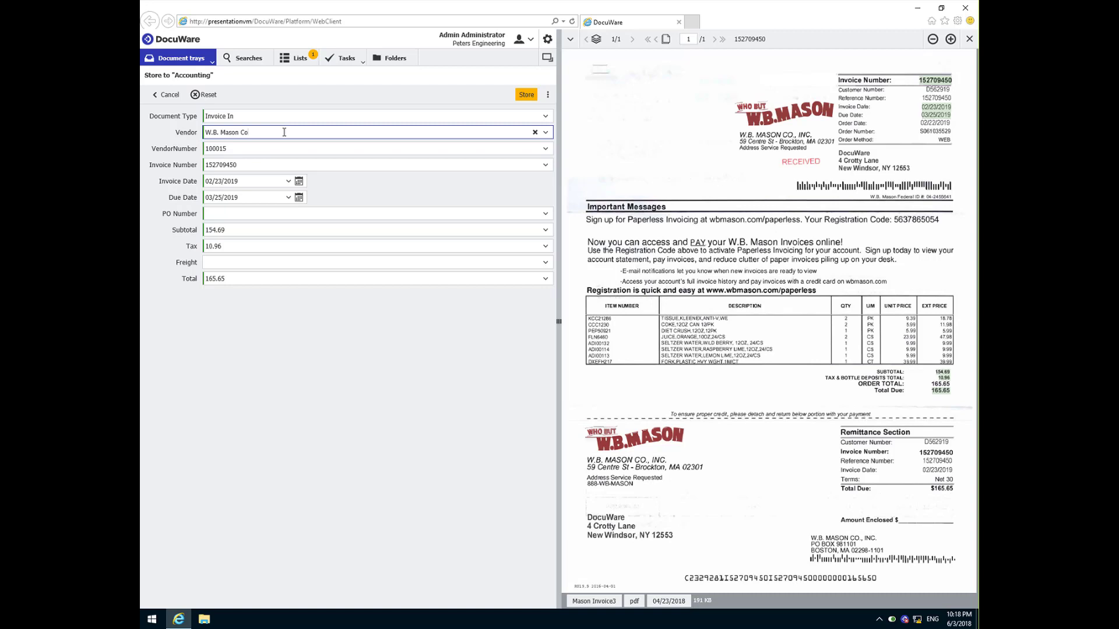
{"action": "left_click", "coordinate": [255, 164]}
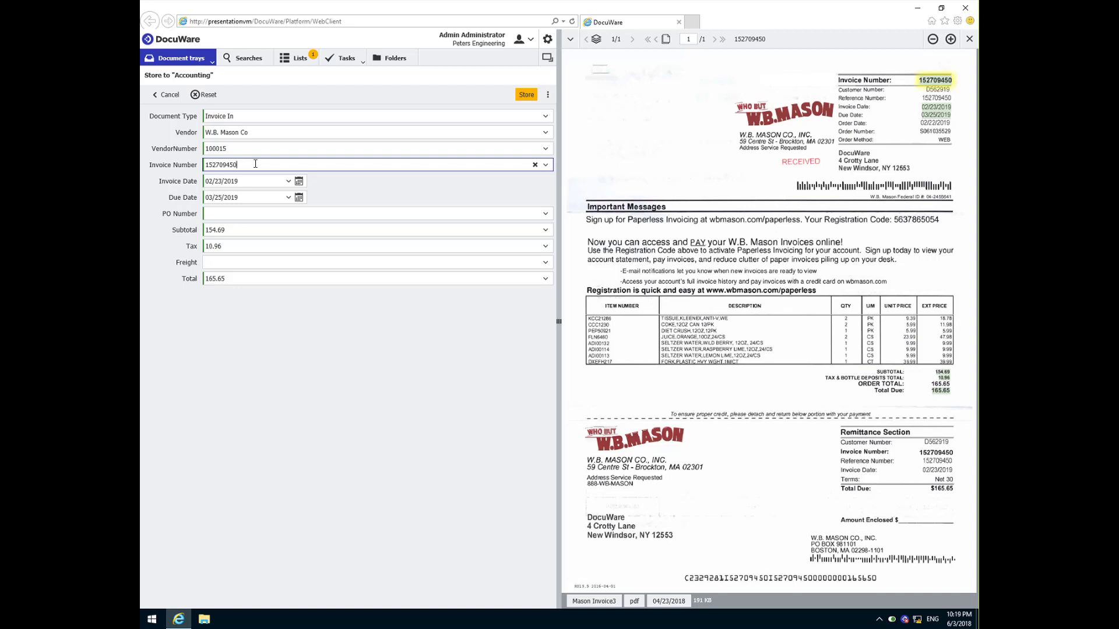
{"action": "left_click", "coordinate": [525, 96]}
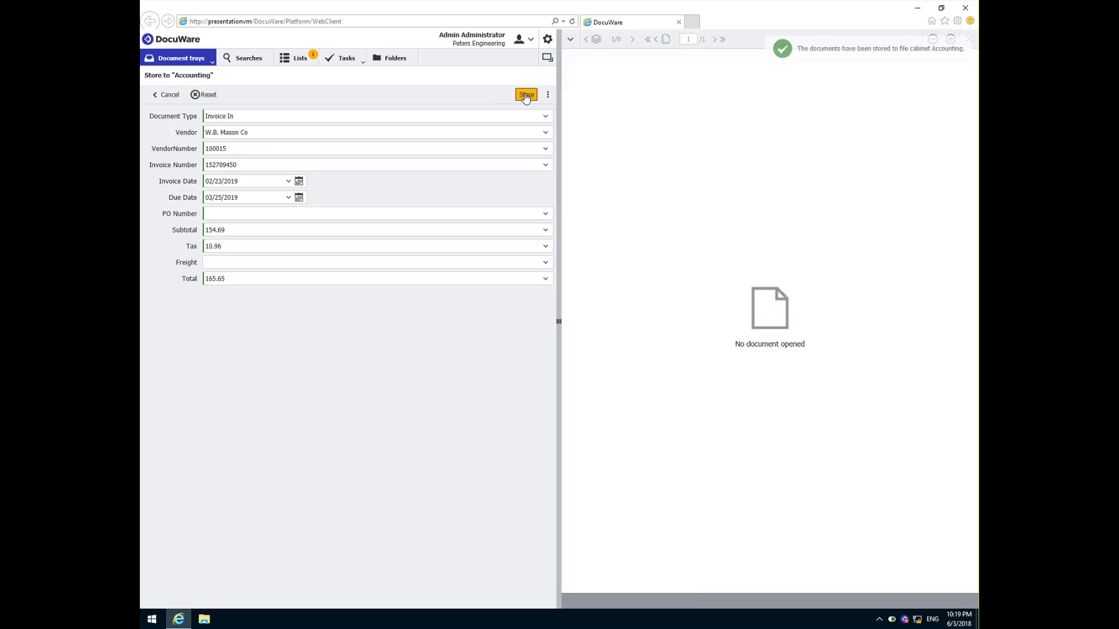
Confirm the Create Booking Record form on the W.B. Mason Co Completion task
{"action": "left_click", "coordinate": [346, 57]}
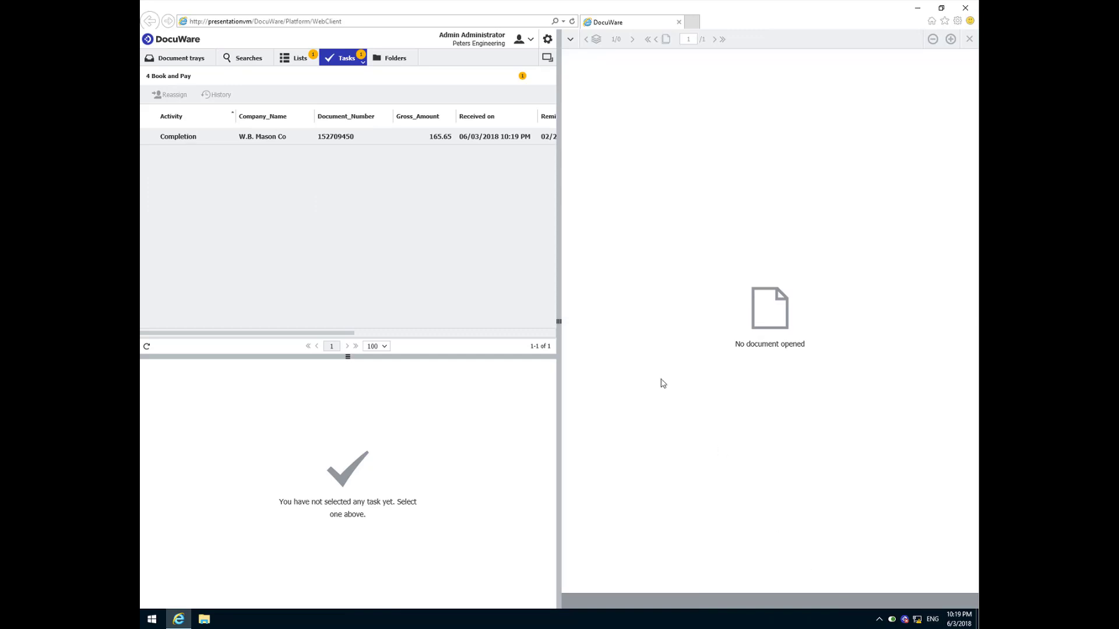
{"action": "left_click", "coordinate": [359, 136]}
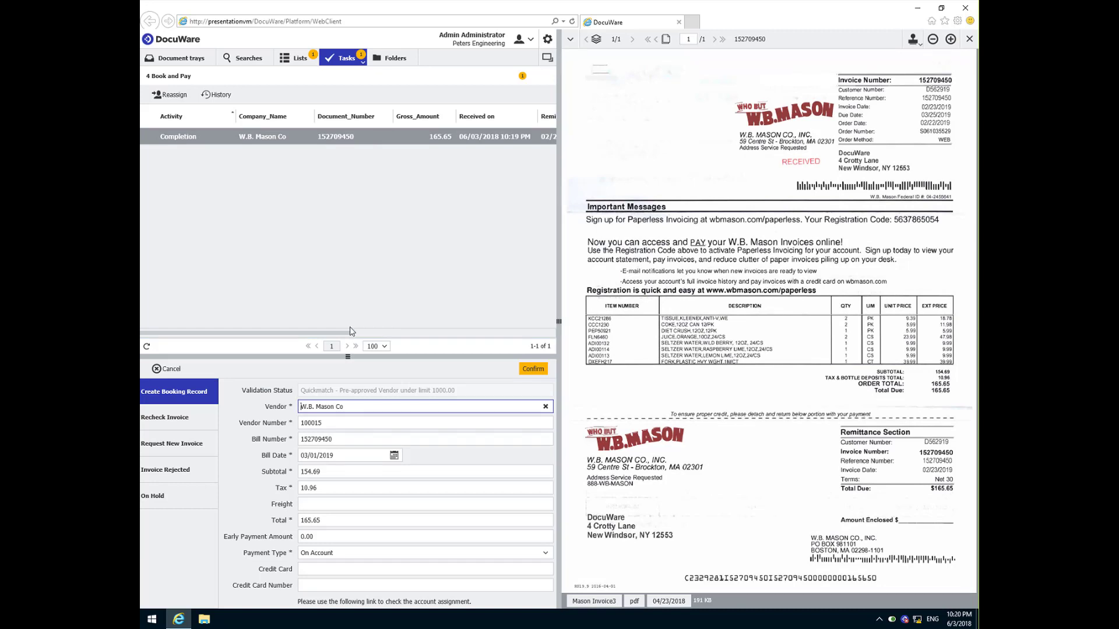
{"action": "left_click", "coordinate": [532, 371]}
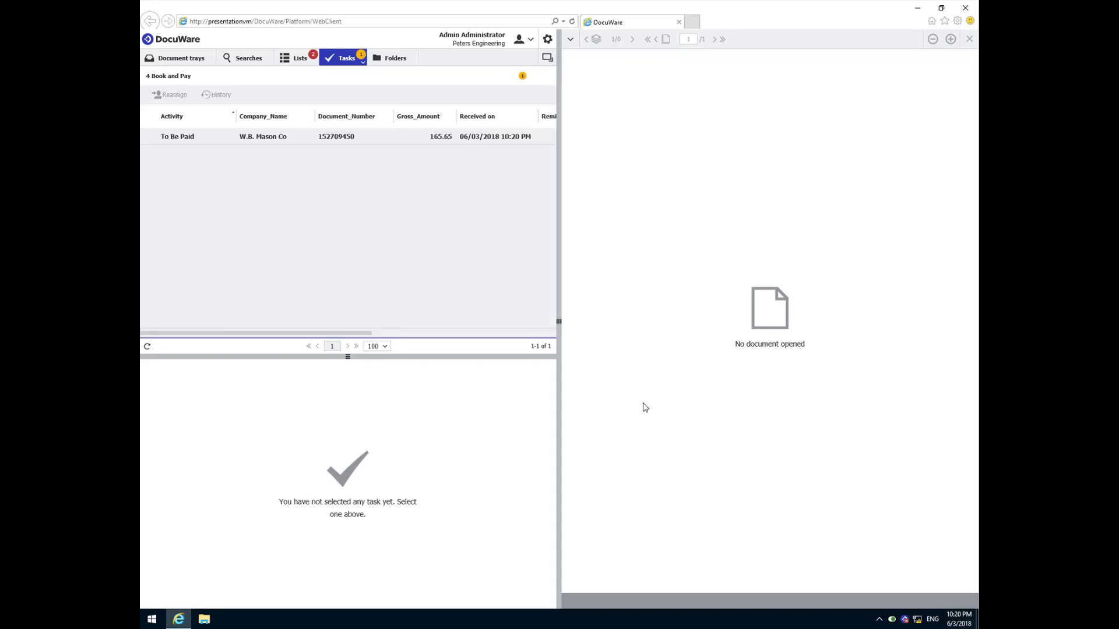
Review the Booking Records list, then confirm the W.B. Mason Co invoice paid on 06/03/2018
{"action": "left_click", "coordinate": [300, 60]}
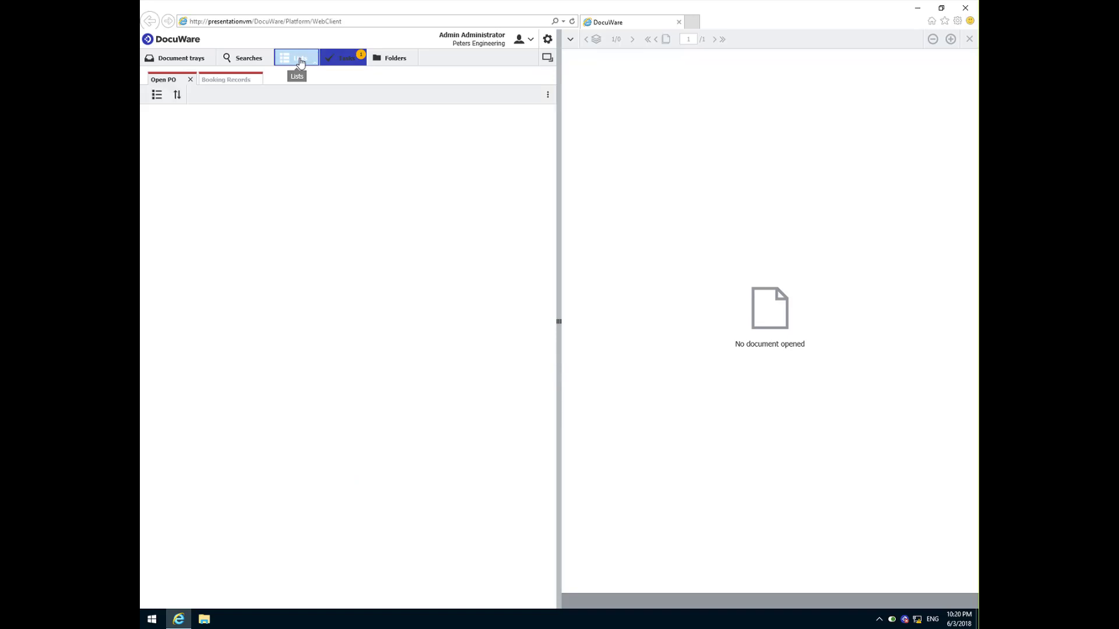
{"action": "left_click", "coordinate": [229, 82]}
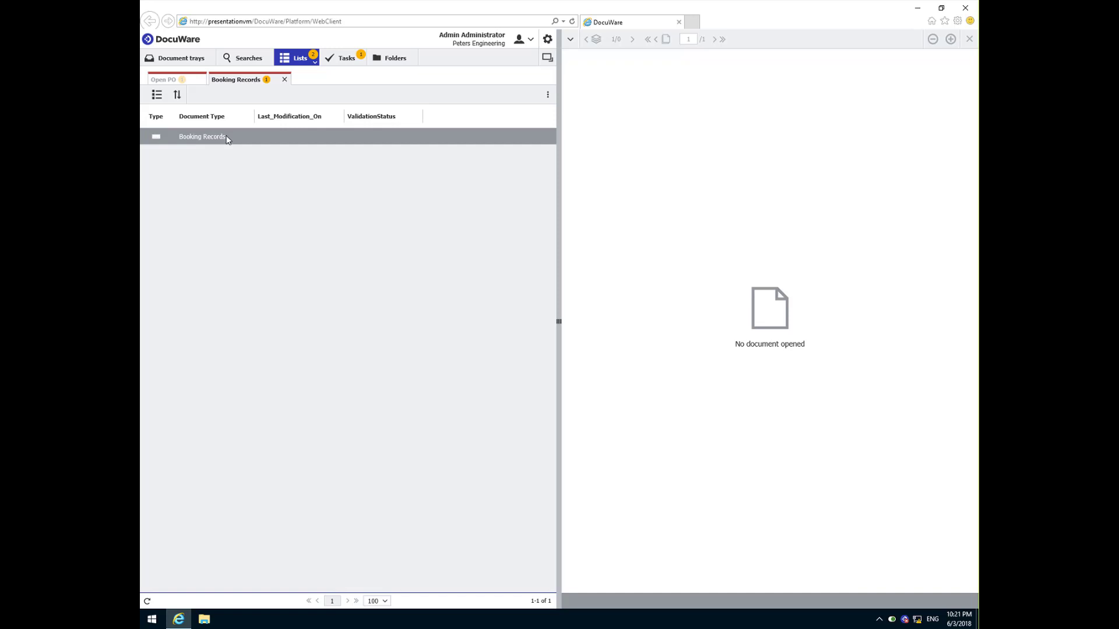
{"action": "left_click", "coordinate": [342, 60]}
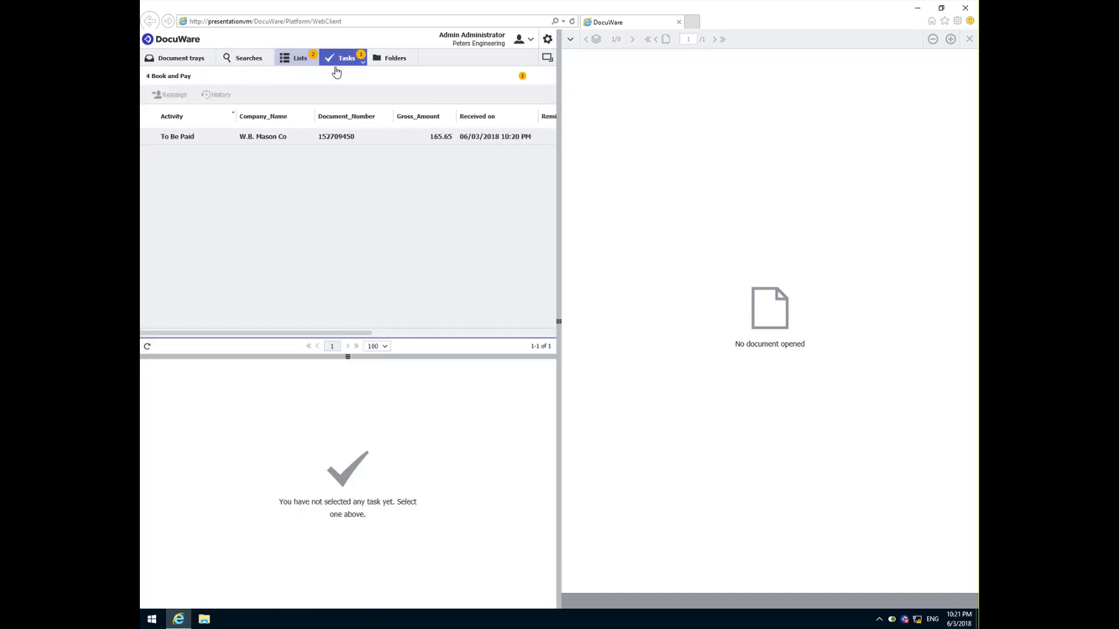
{"action": "left_click", "coordinate": [251, 137]}
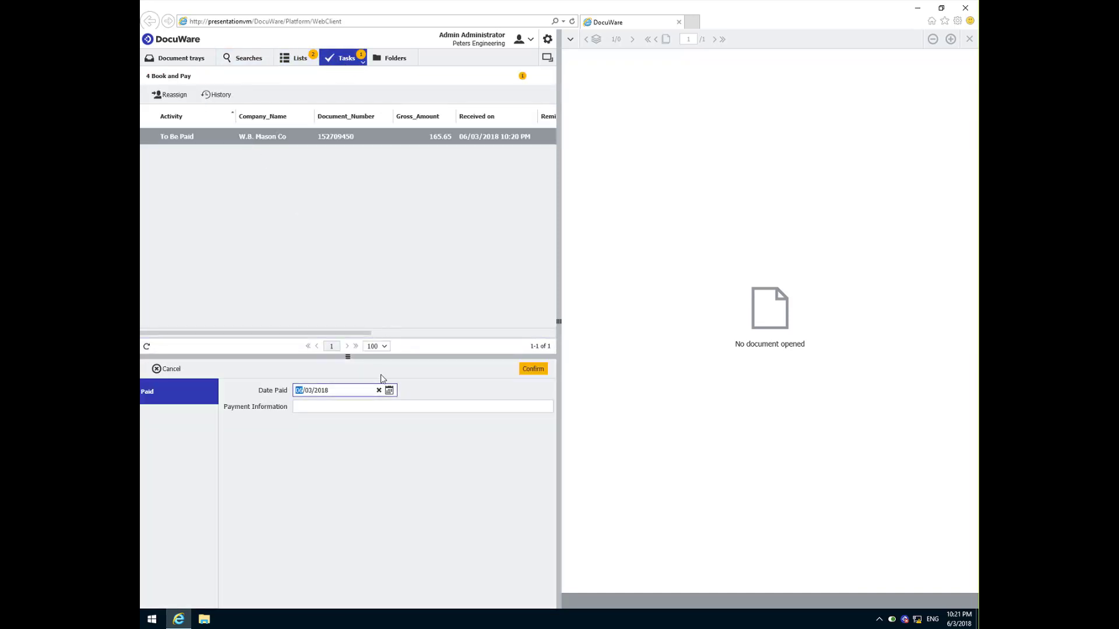
{"action": "left_click", "coordinate": [420, 406]}
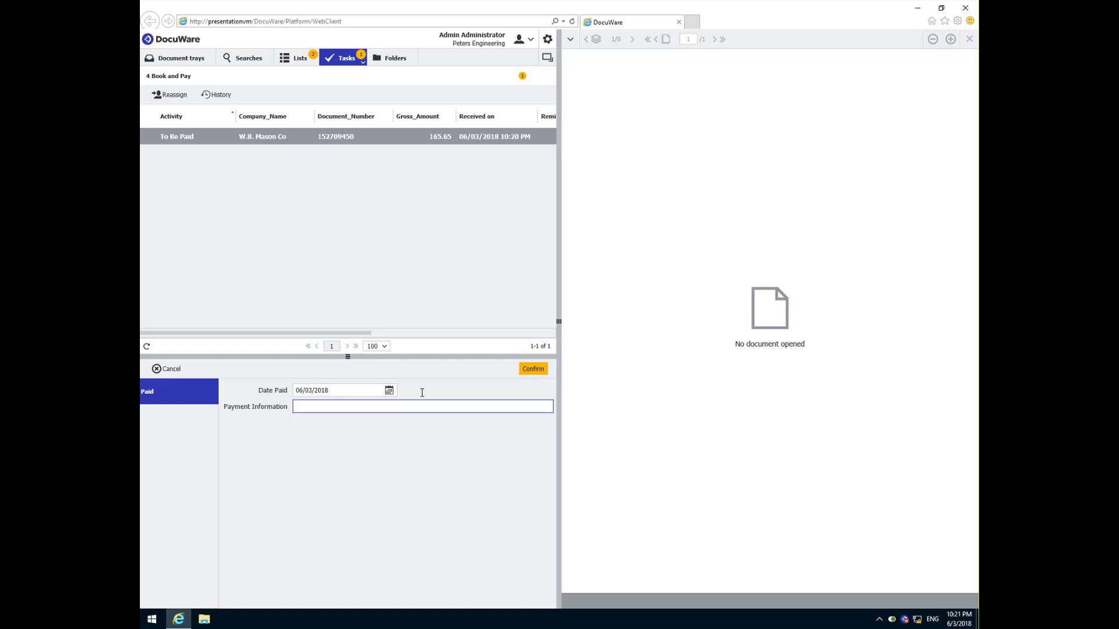
{"action": "left_click", "coordinate": [531, 372]}
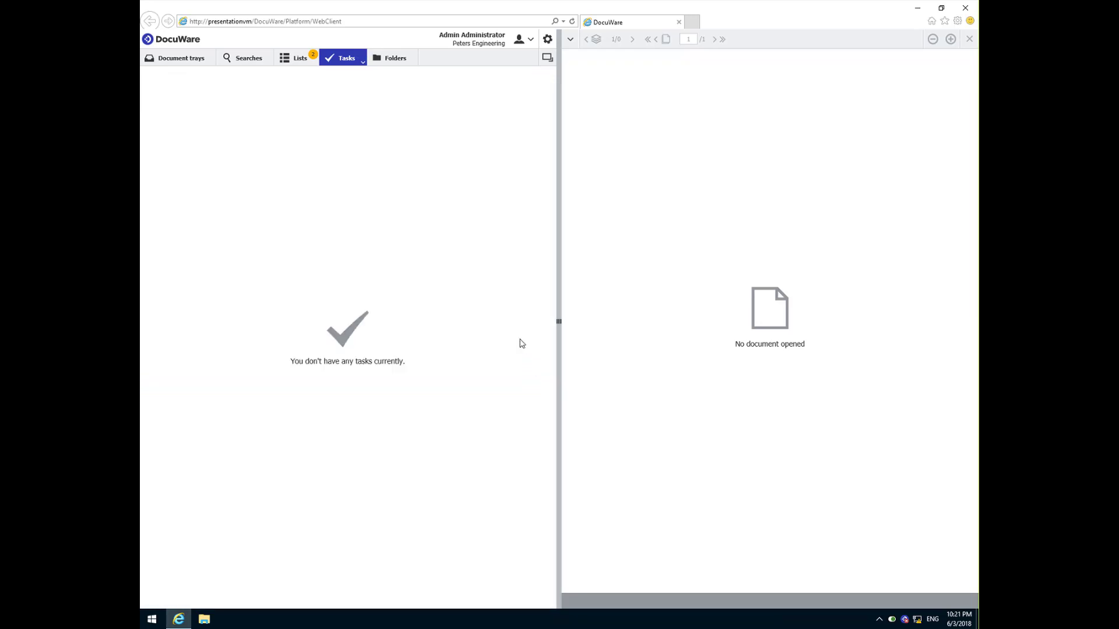
{"action": "left_click", "coordinate": [191, 63]}
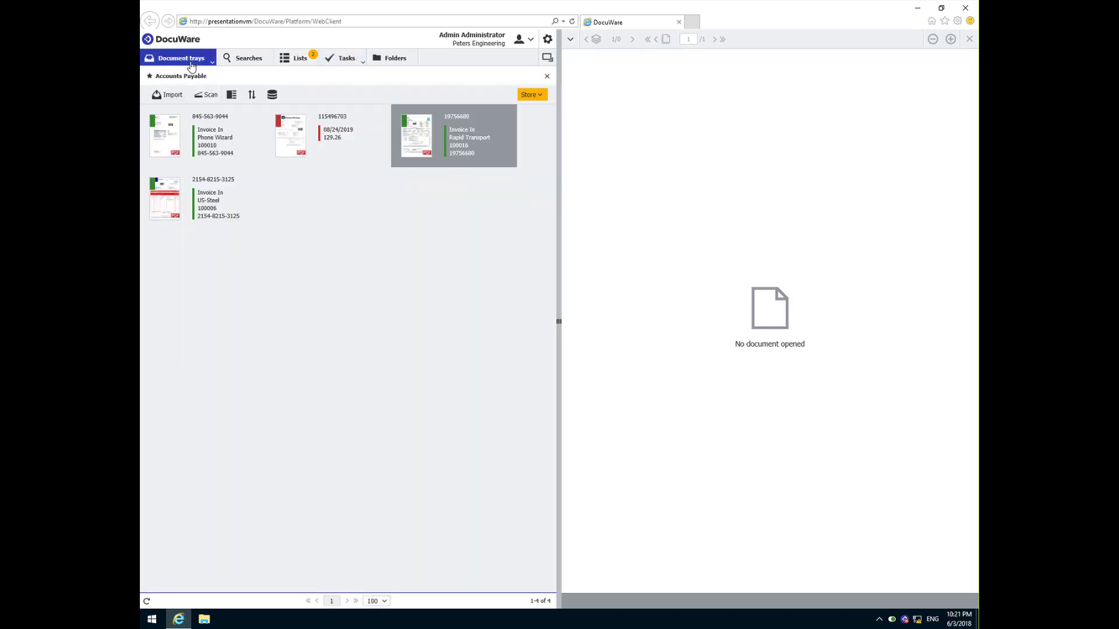
{"action": "left_click", "coordinate": [199, 185]}
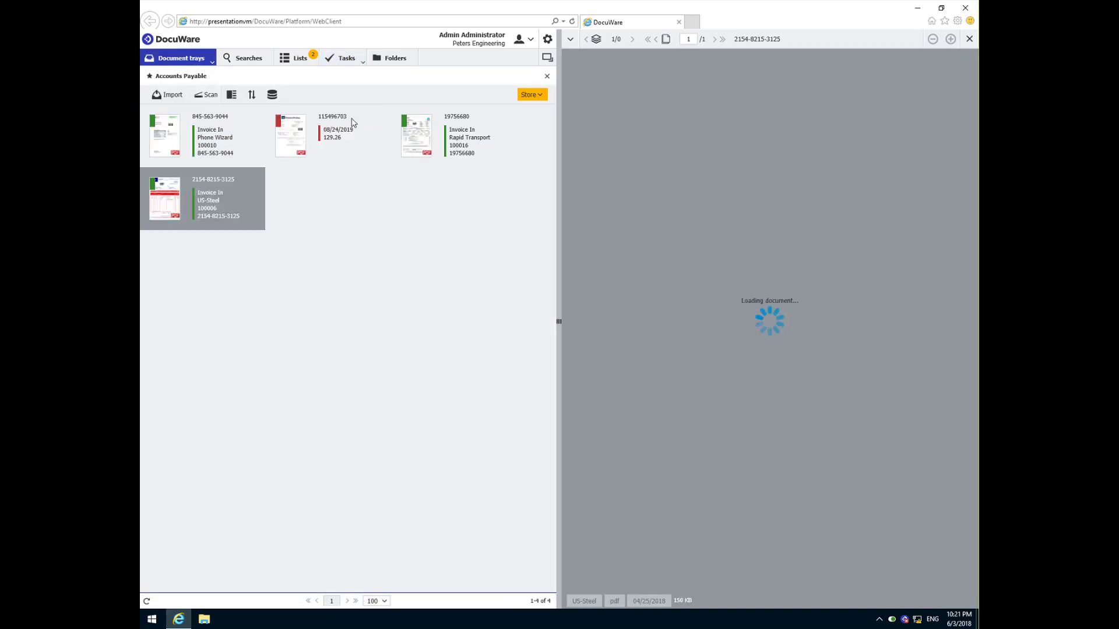
{"action": "left_click", "coordinate": [541, 95]}
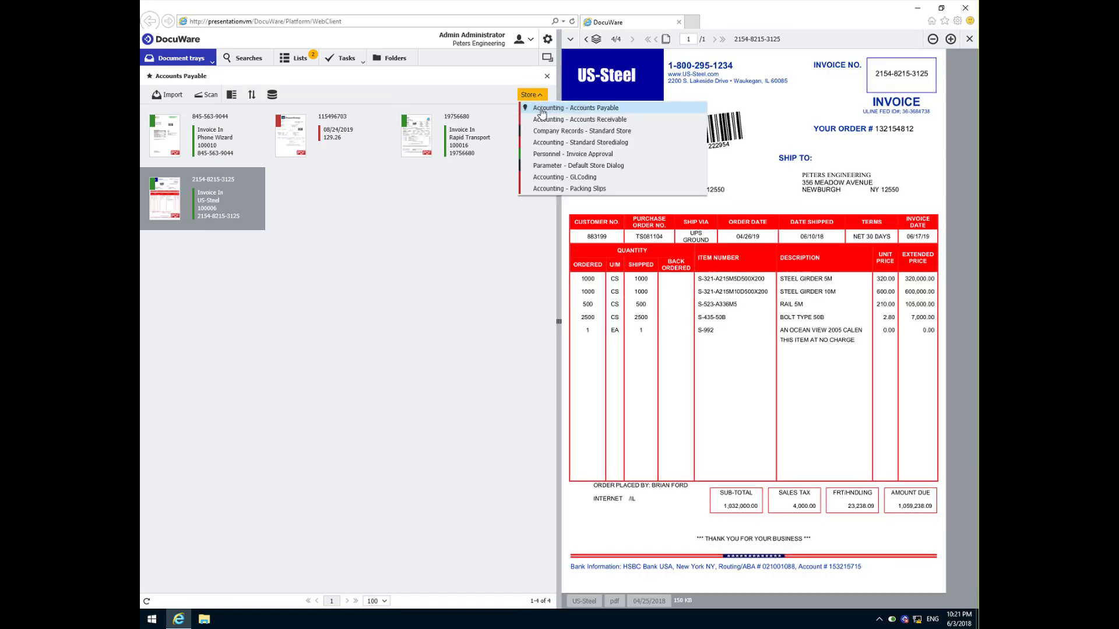
{"action": "left_click", "coordinate": [541, 109]}
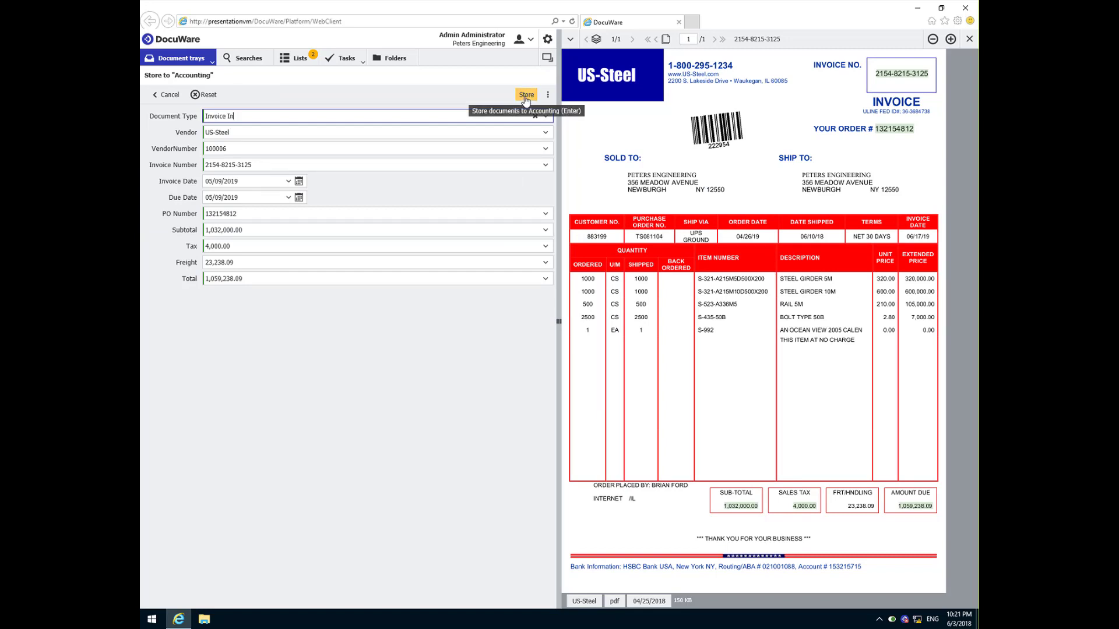
{"action": "left_click", "coordinate": [525, 96]}
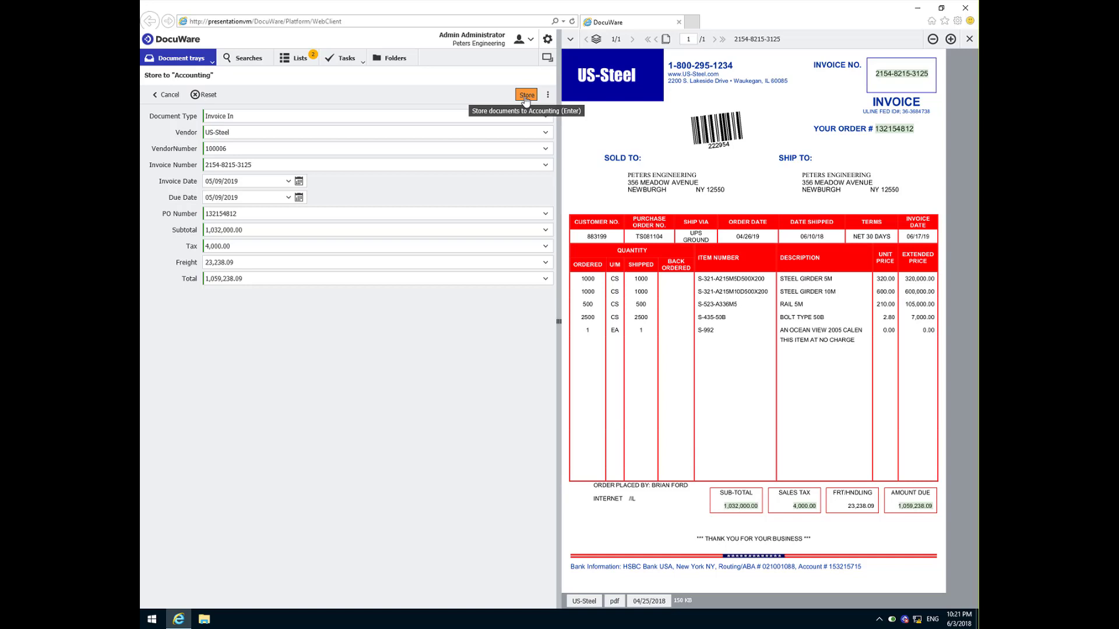
{"action": "left_click", "coordinate": [526, 96]}
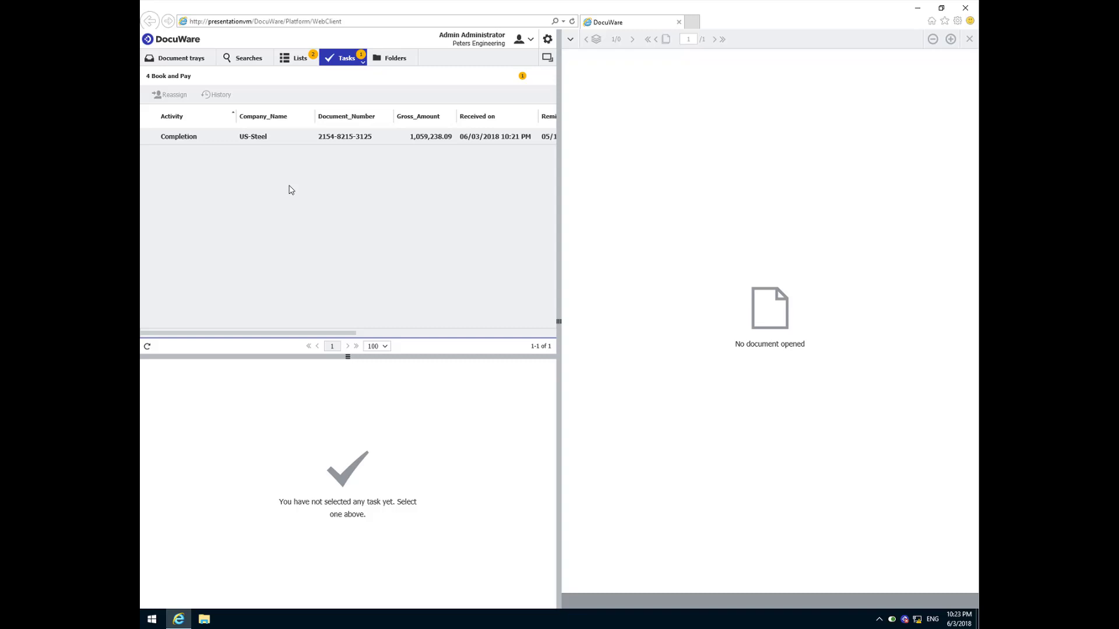
Review the US-Steel 3-way-match documents: the delivery note and purchase order 132154812
{"action": "left_click", "coordinate": [280, 139]}
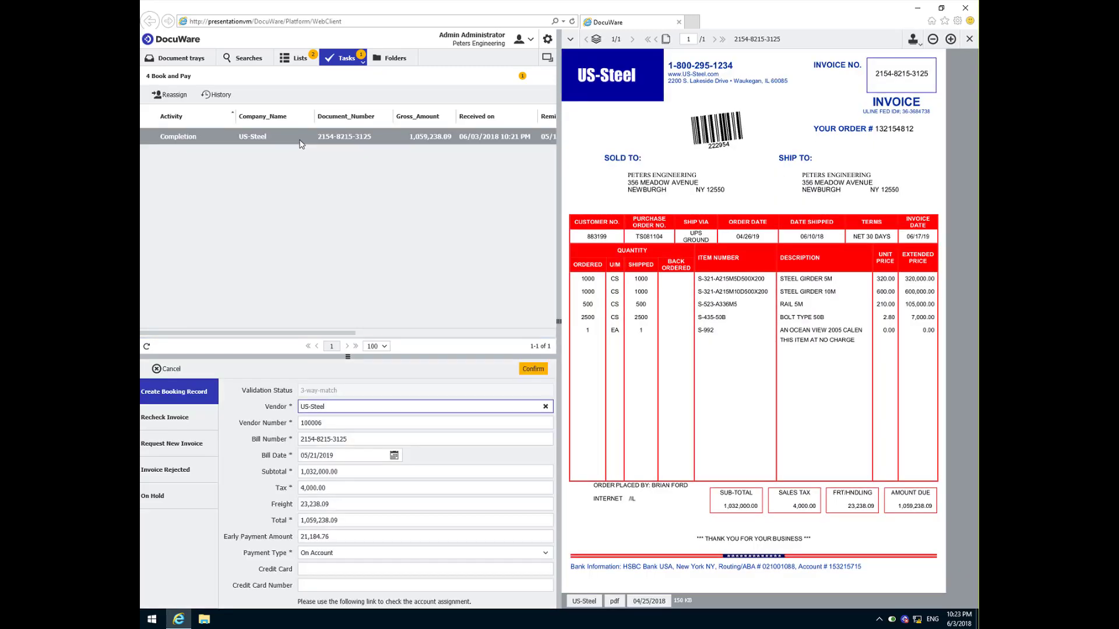
{"action": "right_click", "coordinate": [300, 141]}
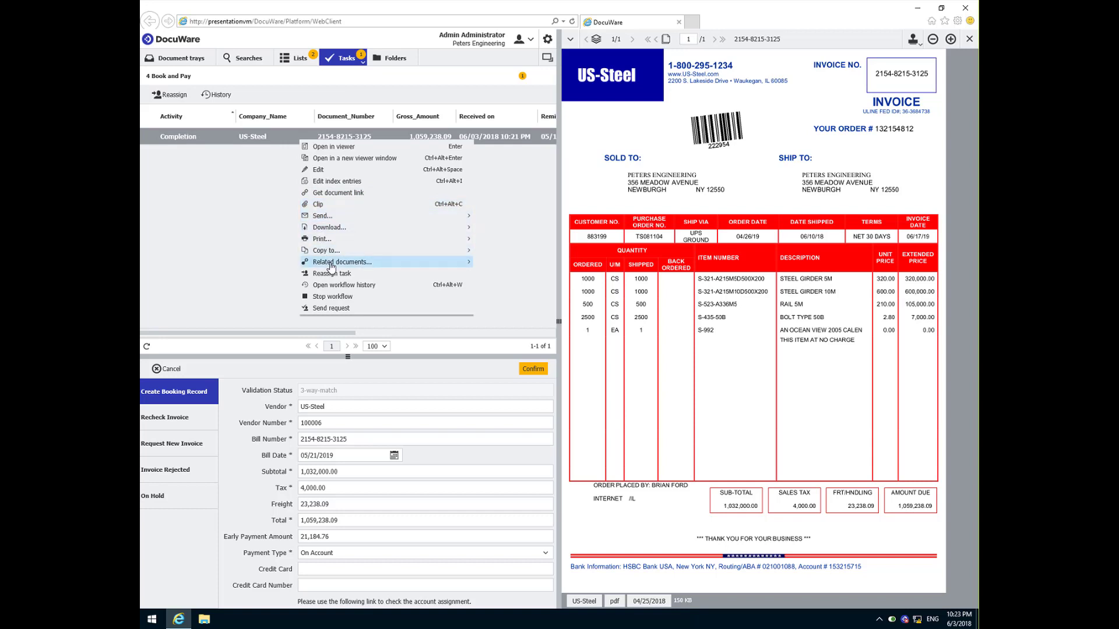
{"action": "mouse_move", "coordinate": [342, 263]}
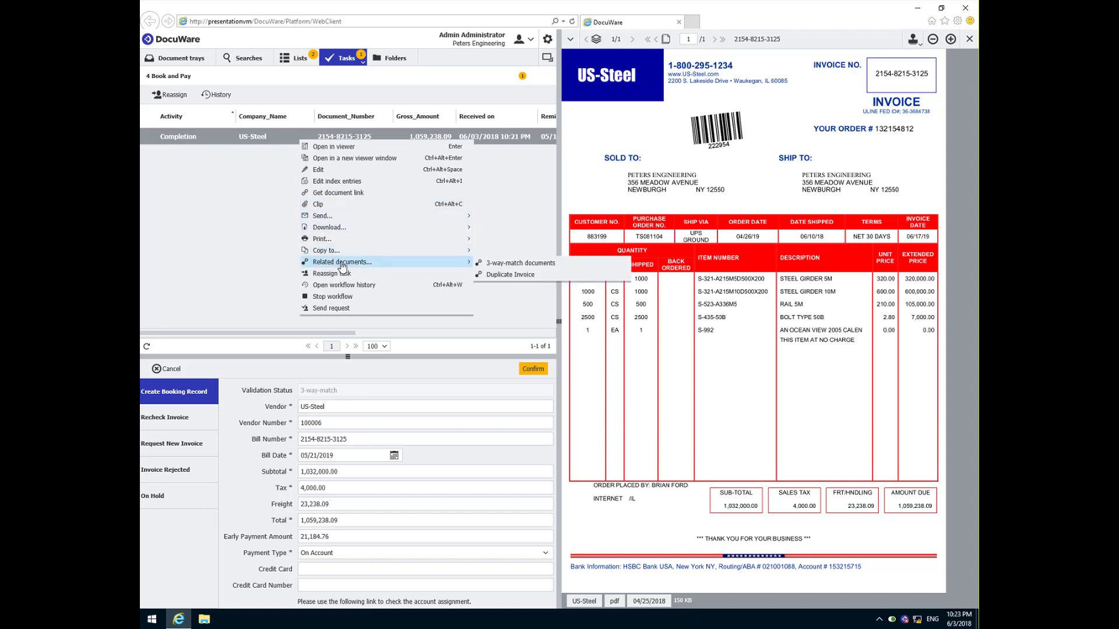
{"action": "left_click", "coordinate": [517, 263]}
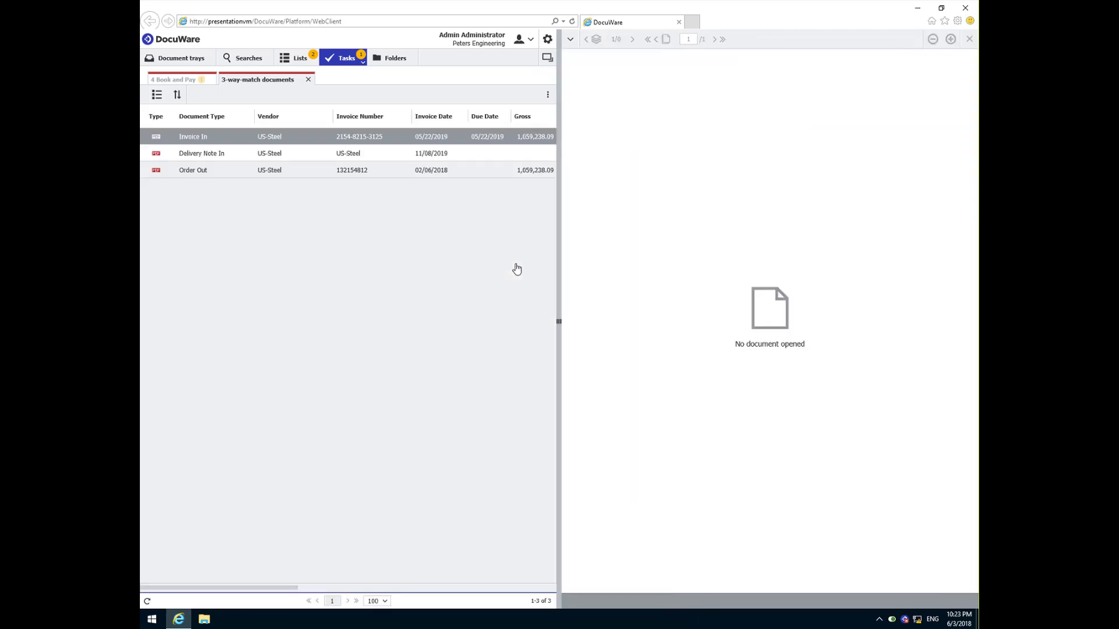
{"action": "double_click", "coordinate": [260, 154]}
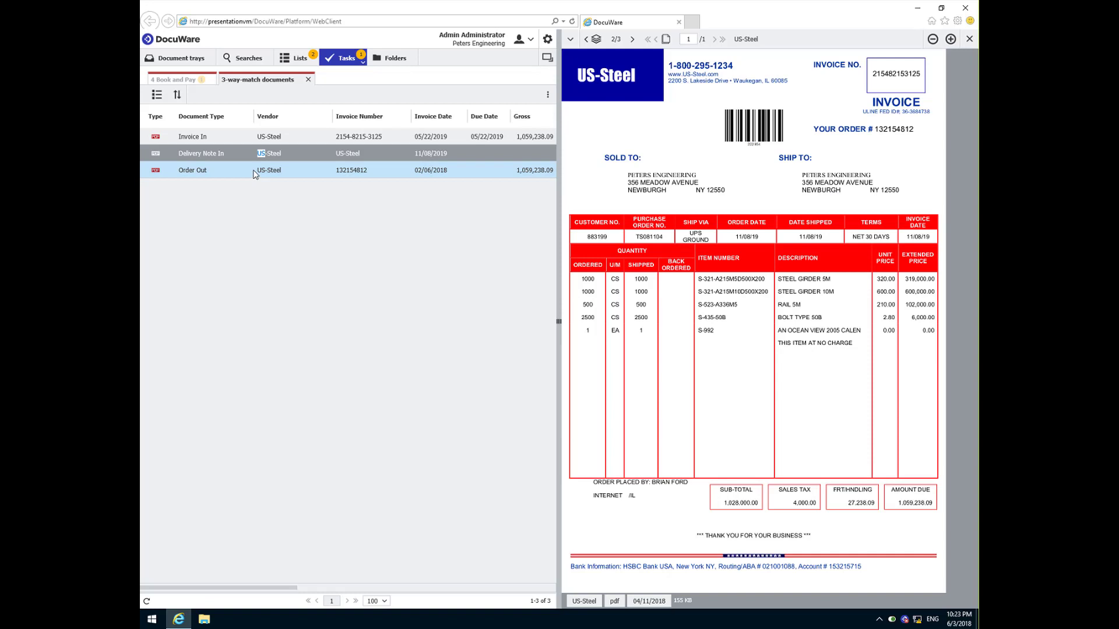
{"action": "left_click", "coordinate": [255, 171]}
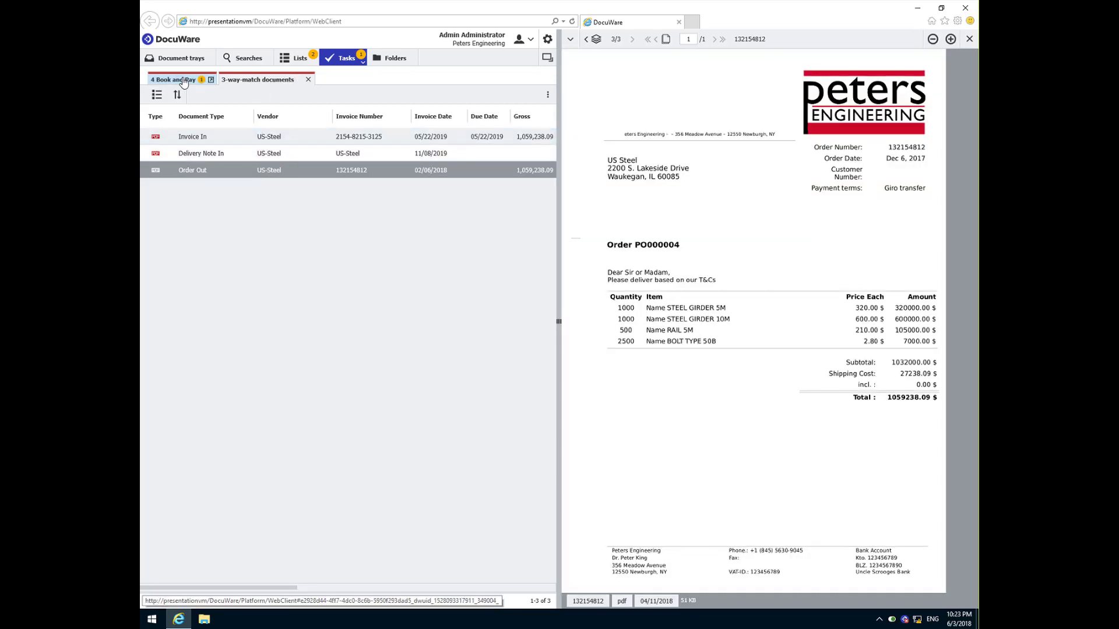
Create and confirm a booking record on the US-Steel Completion task
{"action": "left_click", "coordinate": [183, 80]}
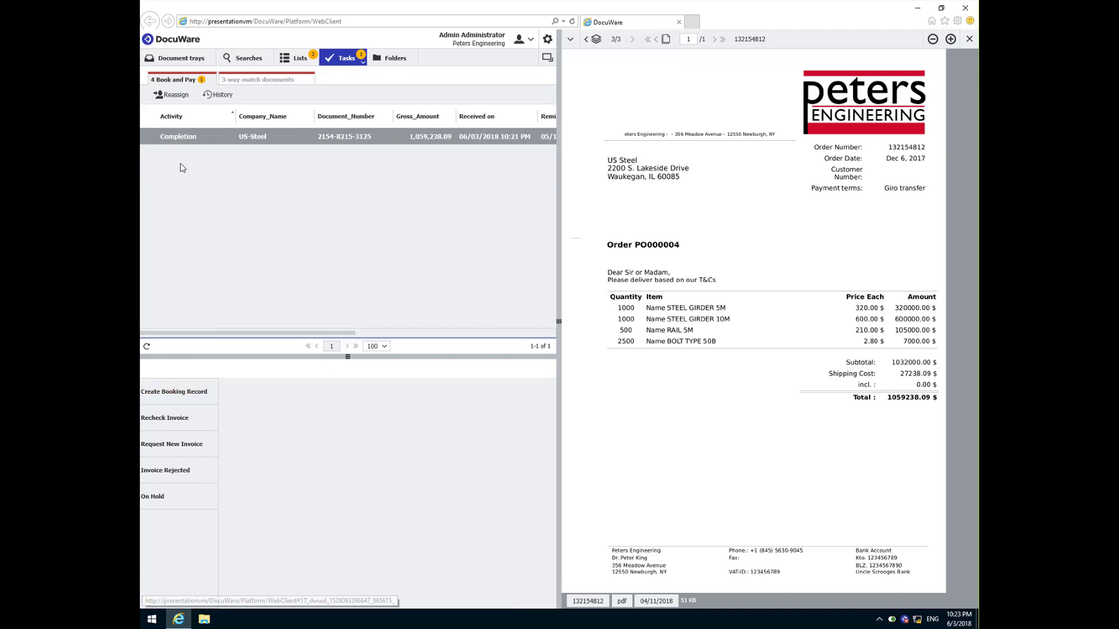
{"action": "left_click", "coordinate": [183, 391]}
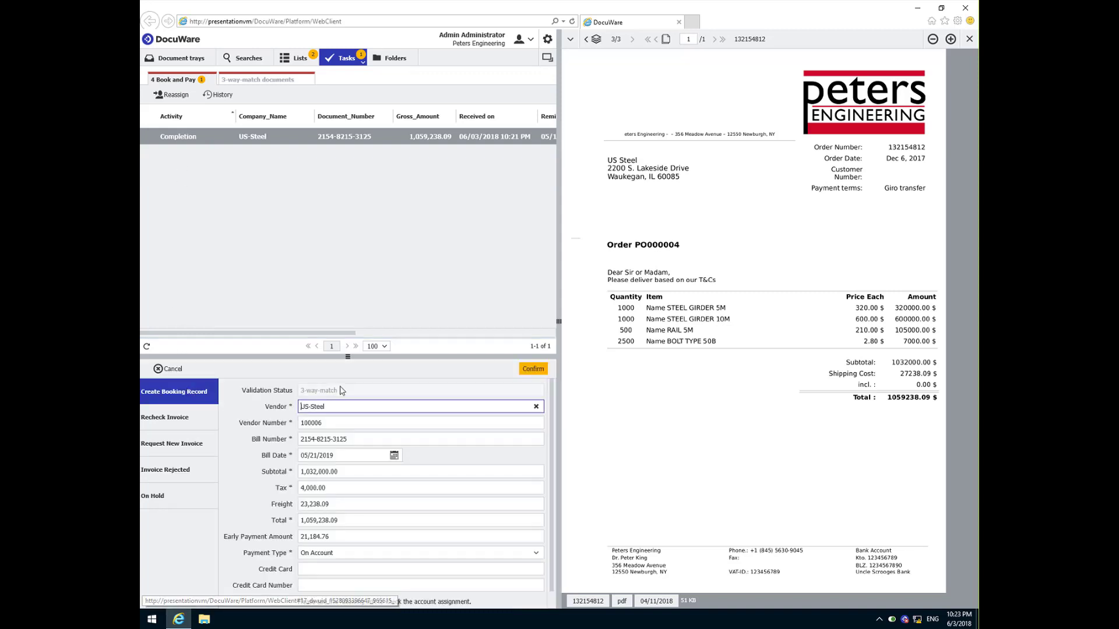
{"action": "left_click", "coordinate": [533, 369]}
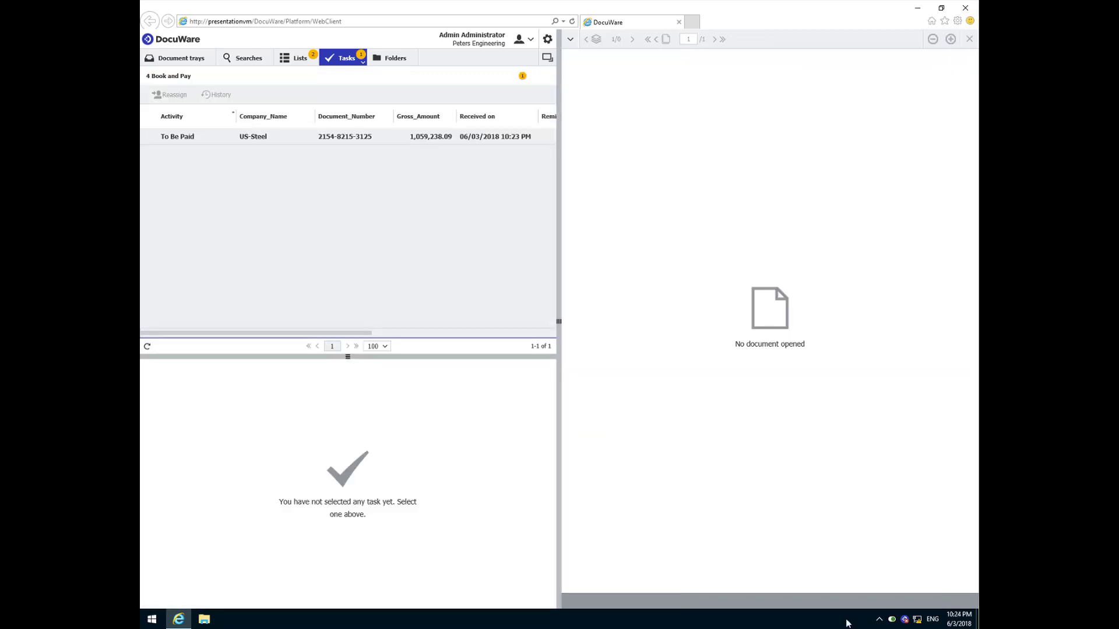
Confirm the US-Steel payment, view the booking record export, and return to the Accounts Payable tray
{"action": "left_click", "coordinate": [282, 145]}
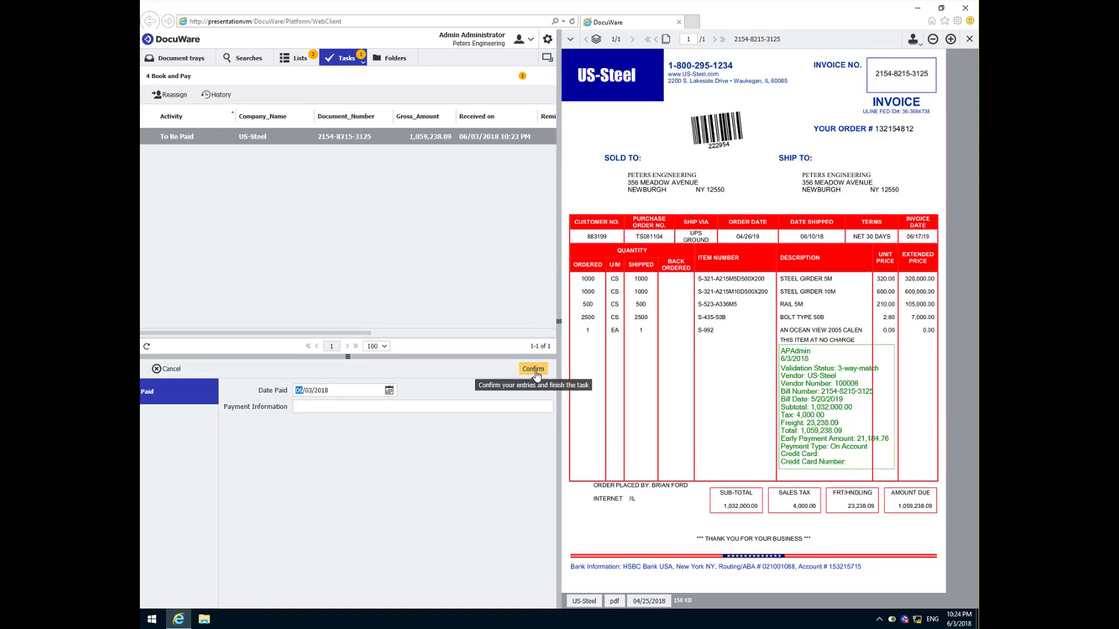
{"action": "left_click", "coordinate": [535, 371]}
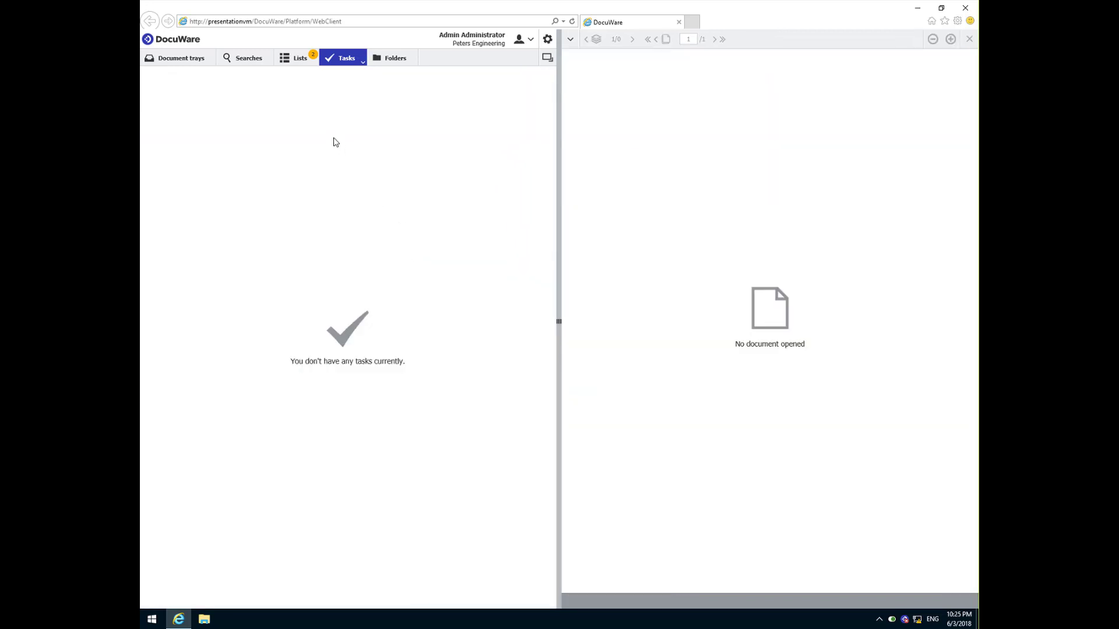
{"action": "left_click", "coordinate": [293, 63]}
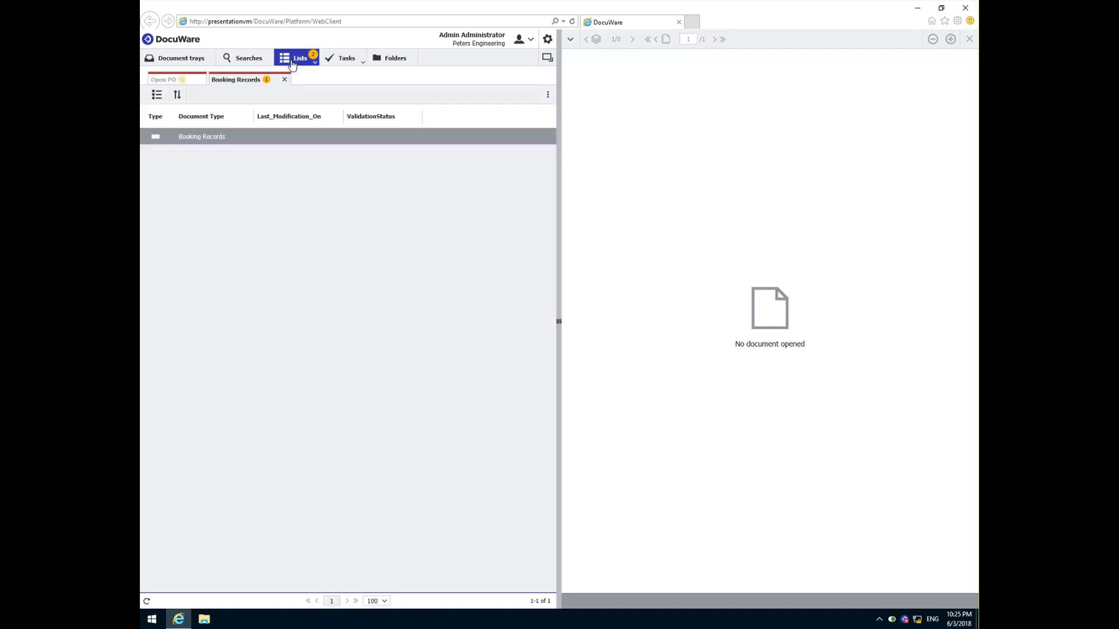
{"action": "double_click", "coordinate": [222, 137]}
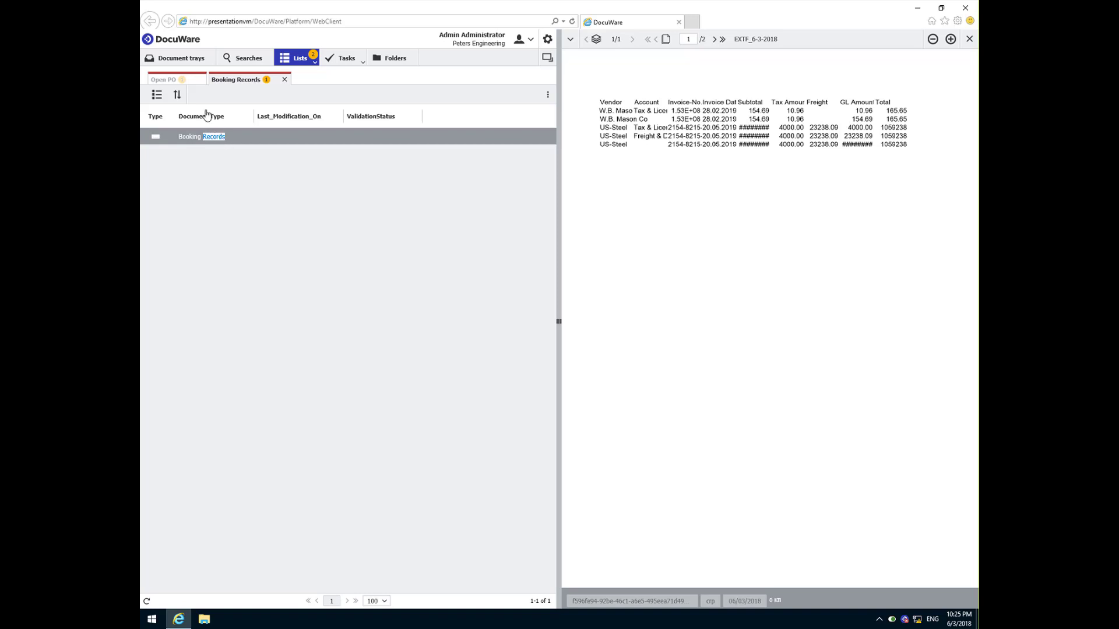
{"action": "left_click", "coordinate": [182, 64]}
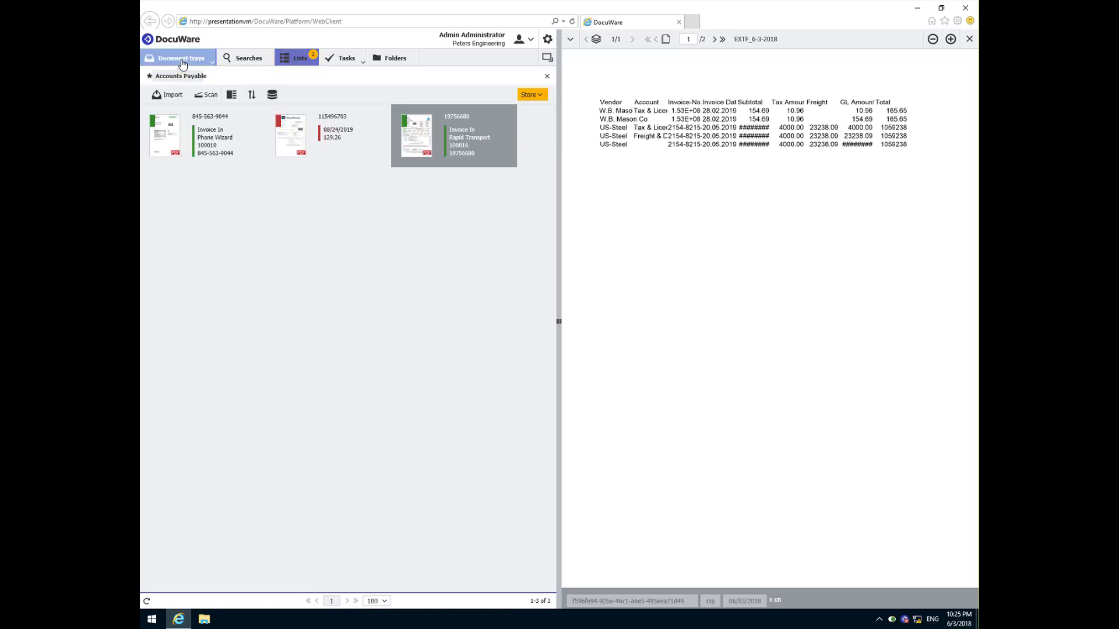
{"action": "left_click", "coordinate": [199, 143]}
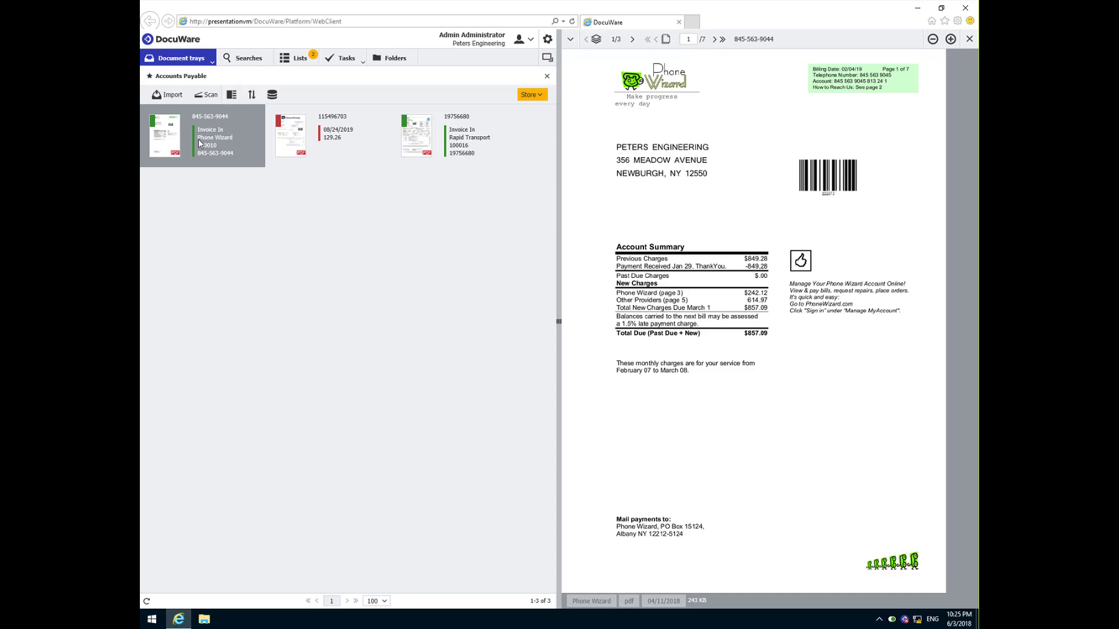
{"action": "left_click", "coordinate": [531, 97]}
{"action": "left_click", "coordinate": [539, 110]}
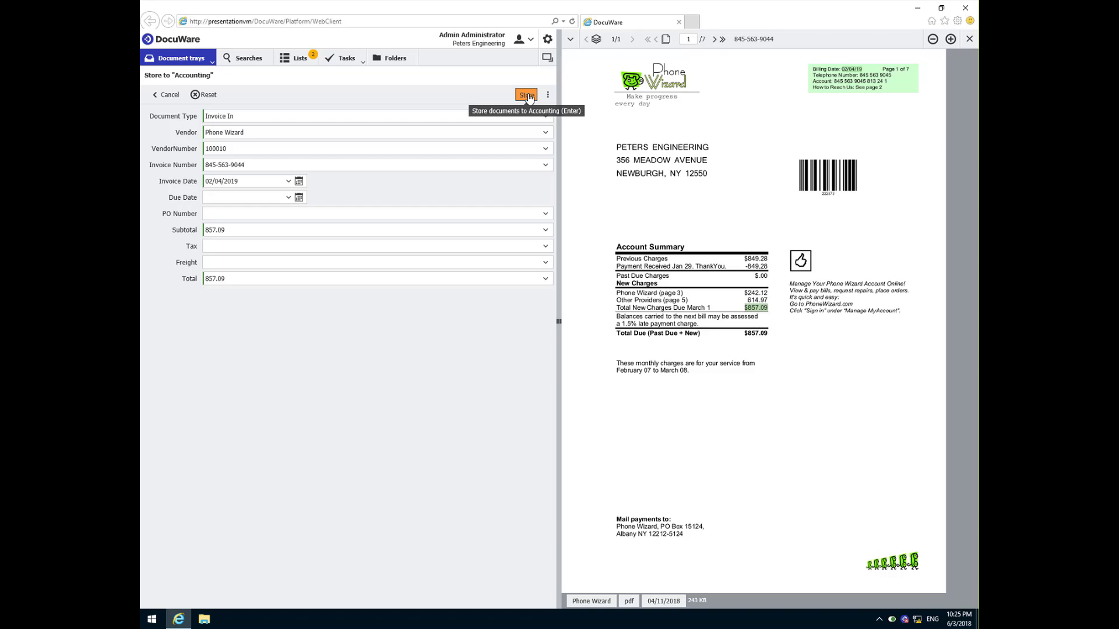
{"action": "left_click", "coordinate": [527, 95]}
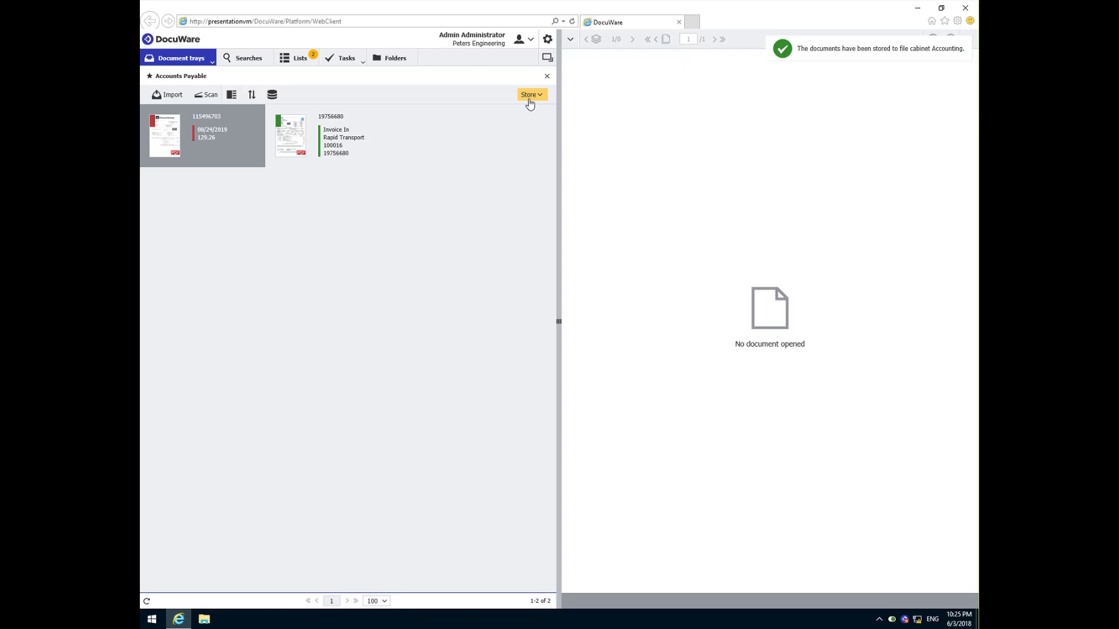
Set Packing Slip Number to 'Not applicable' and confirm the Phone Wizard Check Details task
{"action": "left_click", "coordinate": [348, 61]}
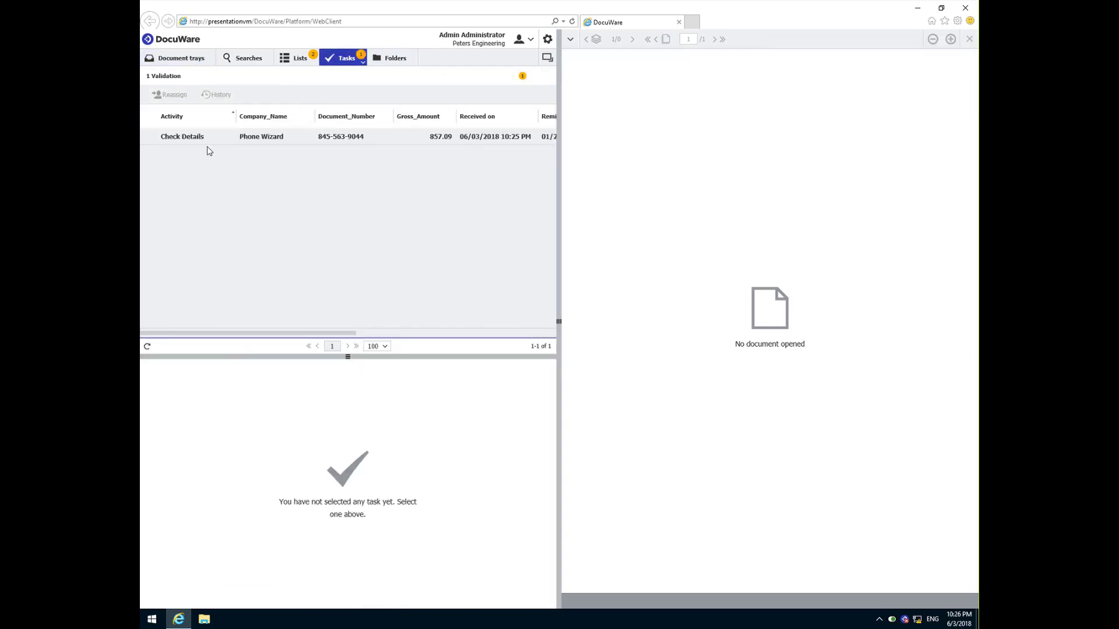
{"action": "left_click", "coordinate": [212, 138]}
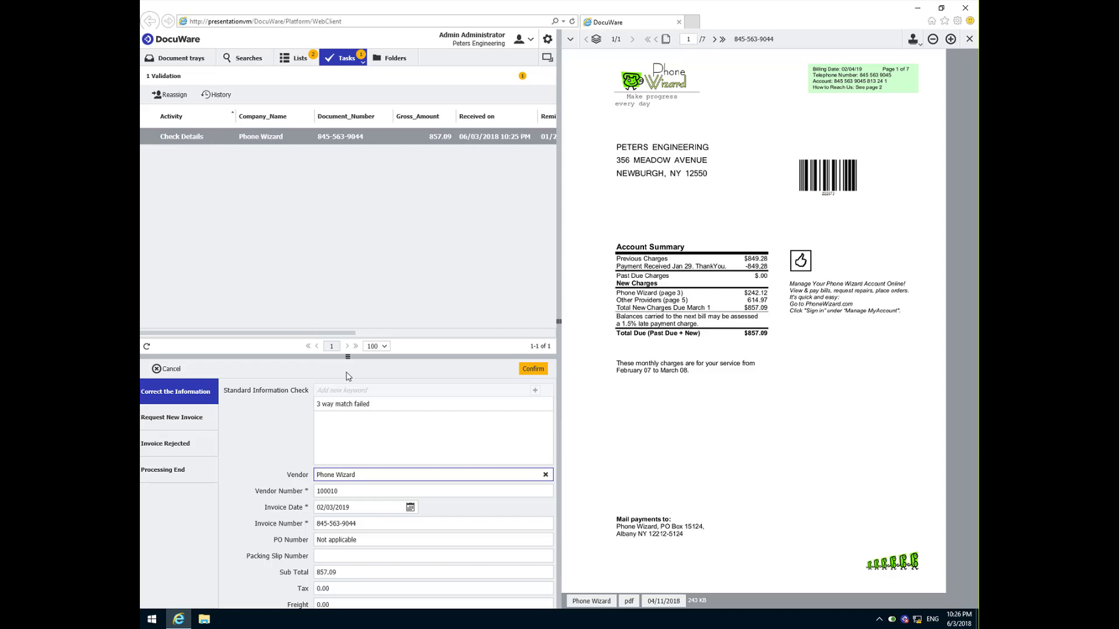
{"action": "left_click", "coordinate": [345, 555]}
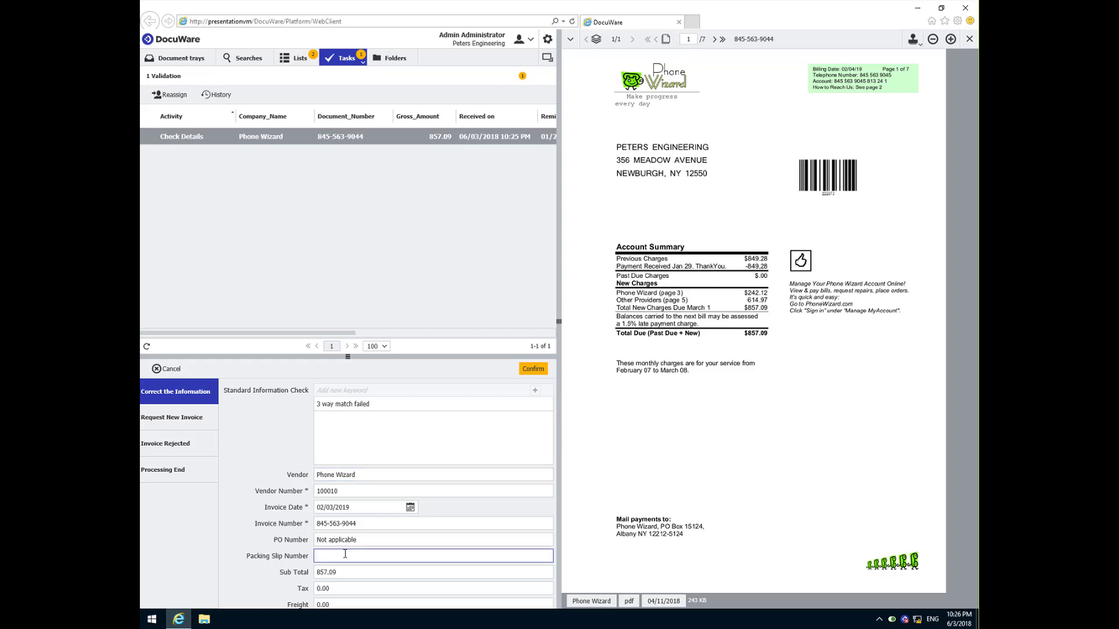
{"action": "type", "text": "Nop"}
{"action": "type", "text": " app"}
{"action": "type", "text": "licable"}
{"action": "left_click", "coordinate": [535, 370]}
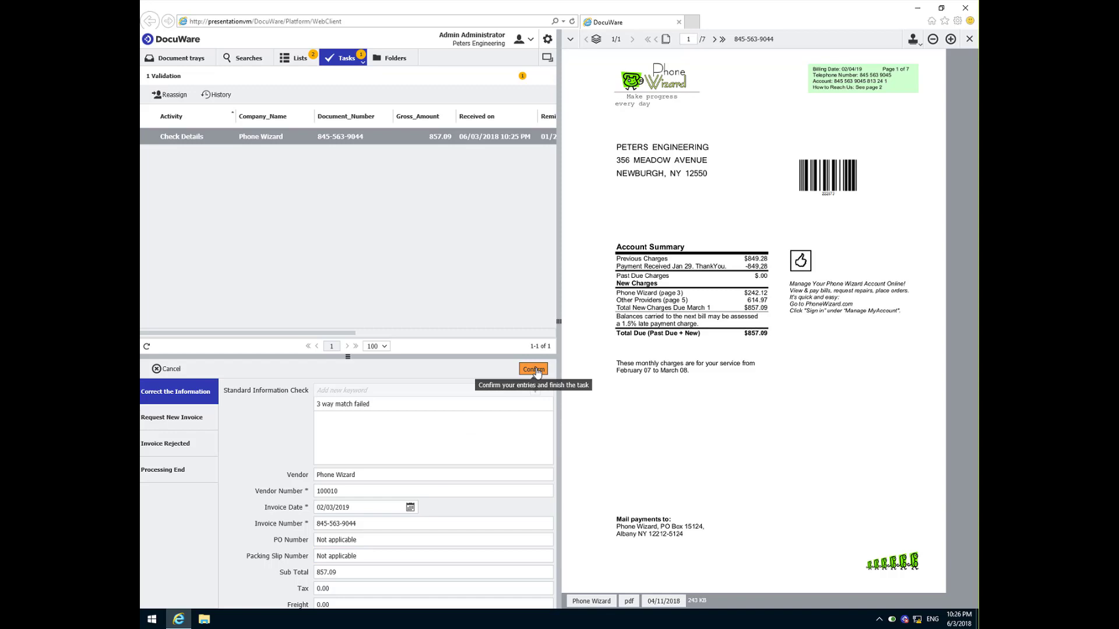
{"action": "left_click", "coordinate": [536, 371]}
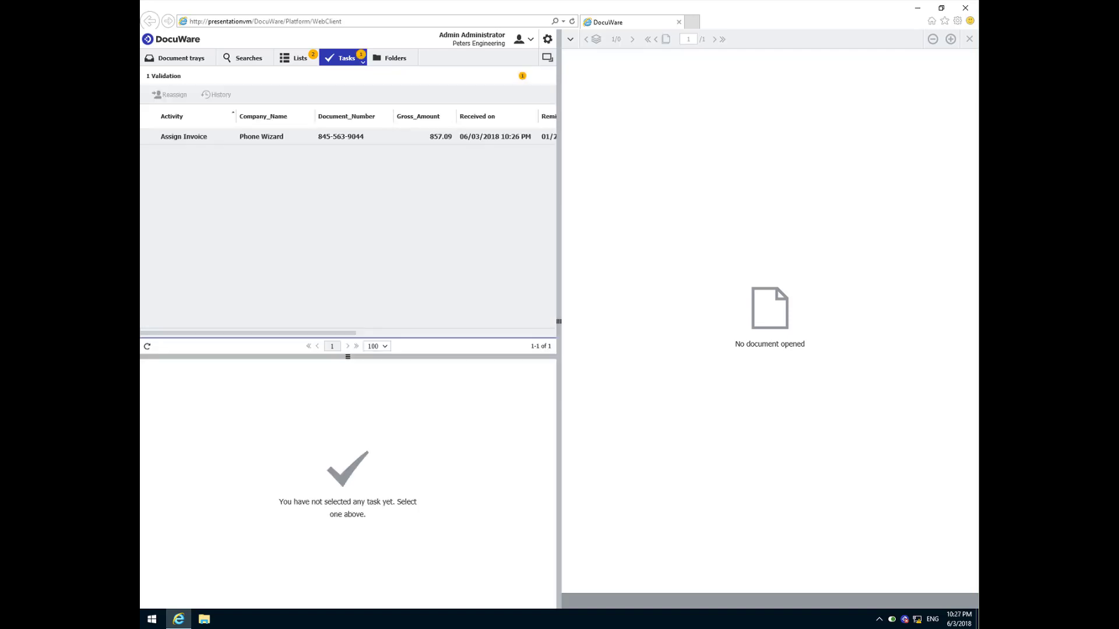
Open the Phone Wizard Assign Invoice task and browse the cost center managers without choosing one
{"action": "left_click", "coordinate": [225, 139]}
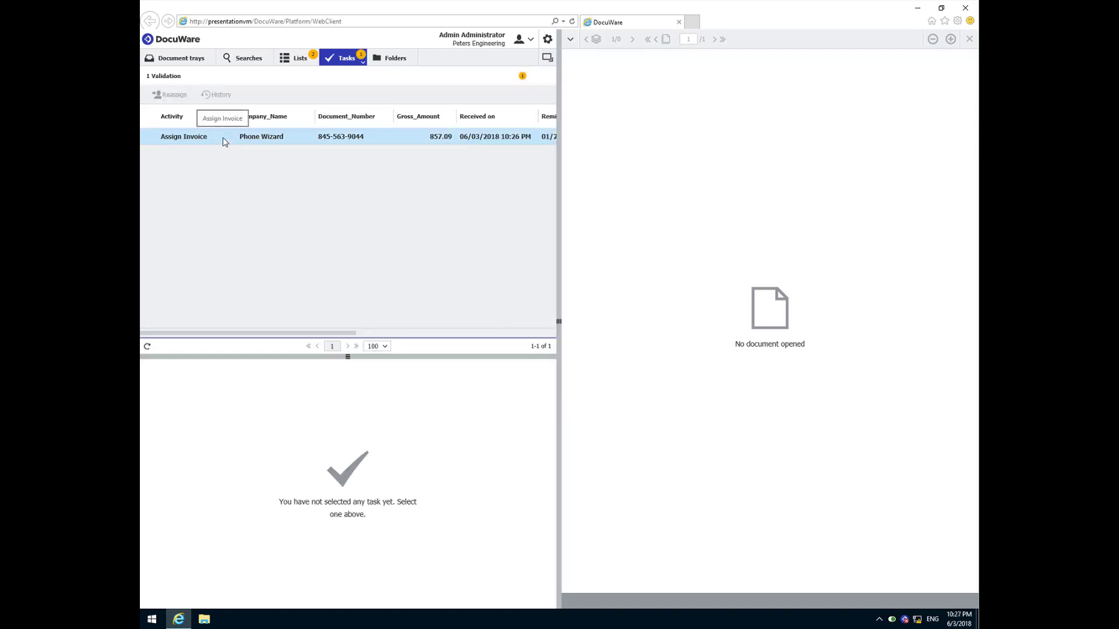
{"action": "left_click", "coordinate": [225, 139]}
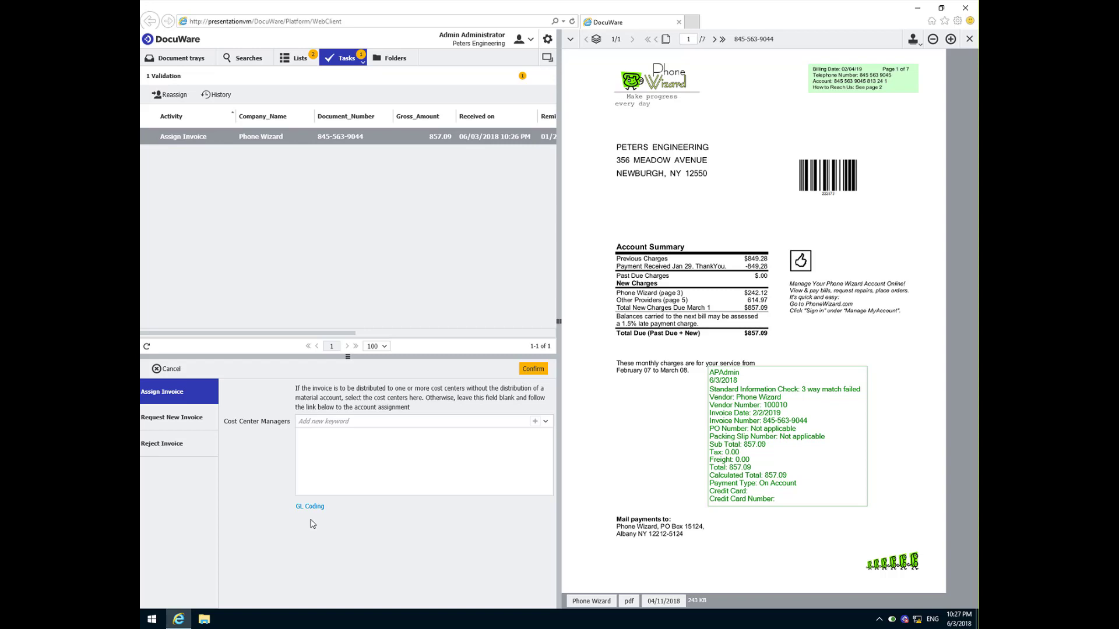
{"action": "left_click", "coordinate": [545, 421]}
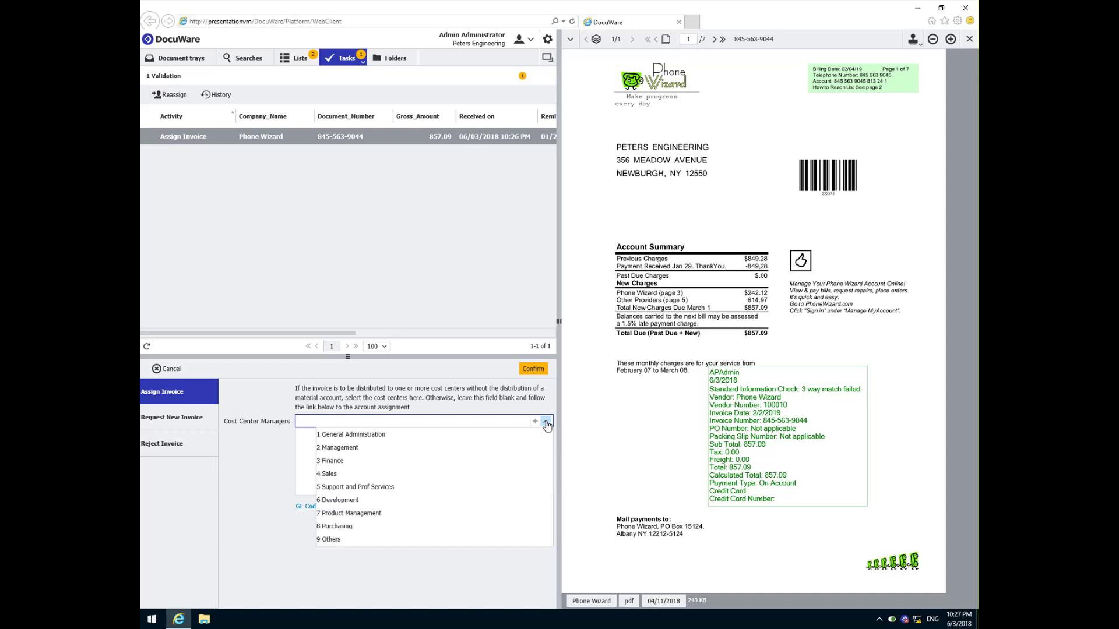
{"action": "left_click", "coordinate": [367, 571]}
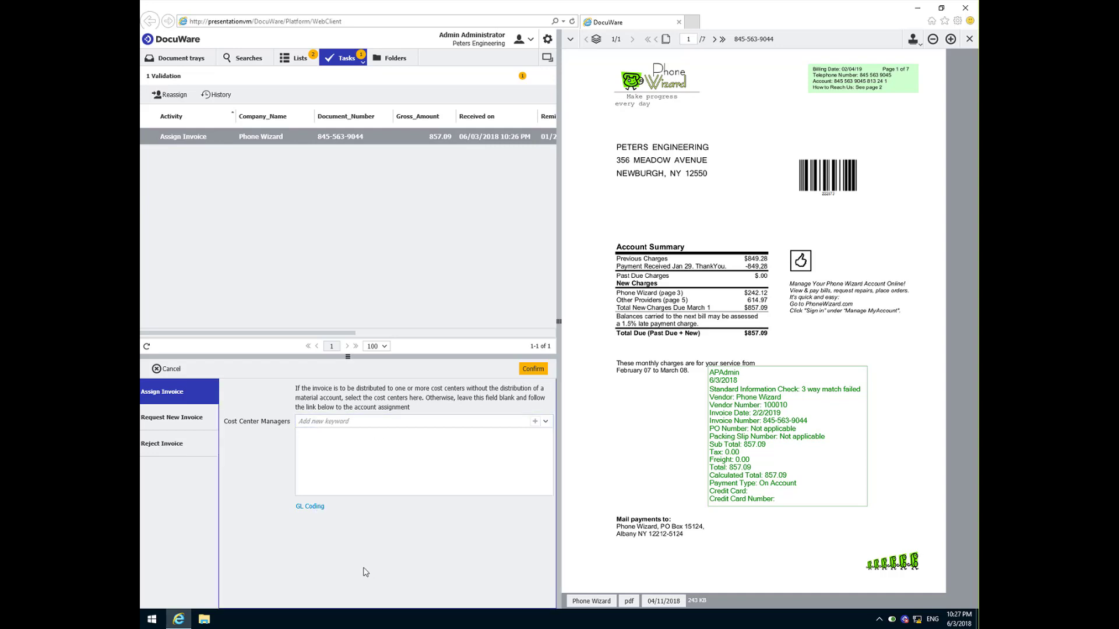
Code GL line 1 as Telephone, 400.00, cost center 10001, responsible 1 General Administration
{"action": "left_click", "coordinate": [310, 508]}
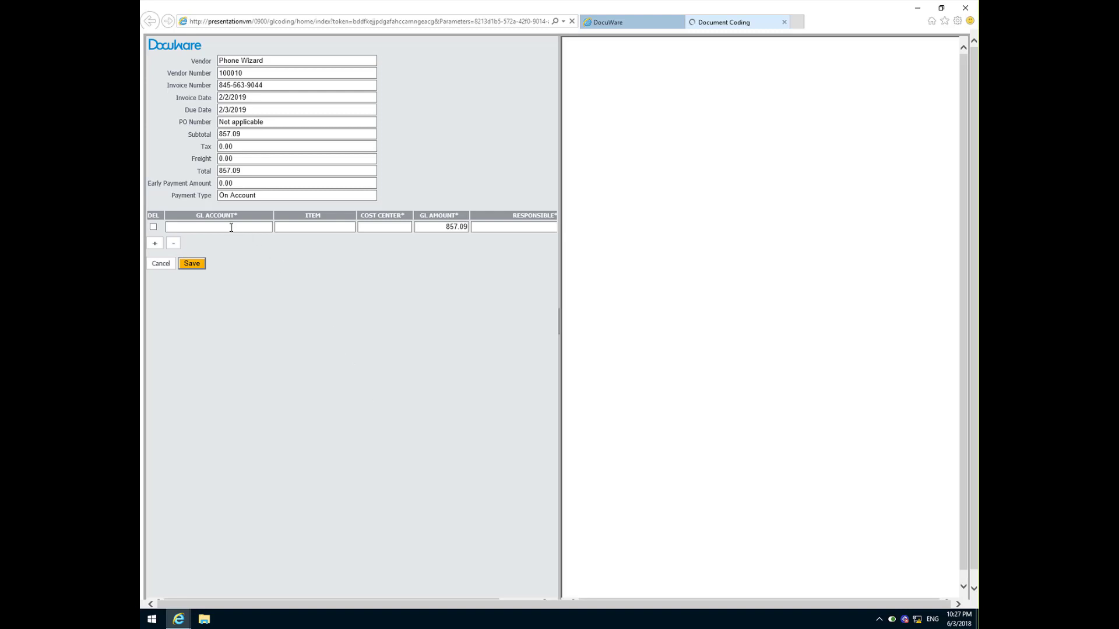
{"action": "left_click", "coordinate": [231, 227]}
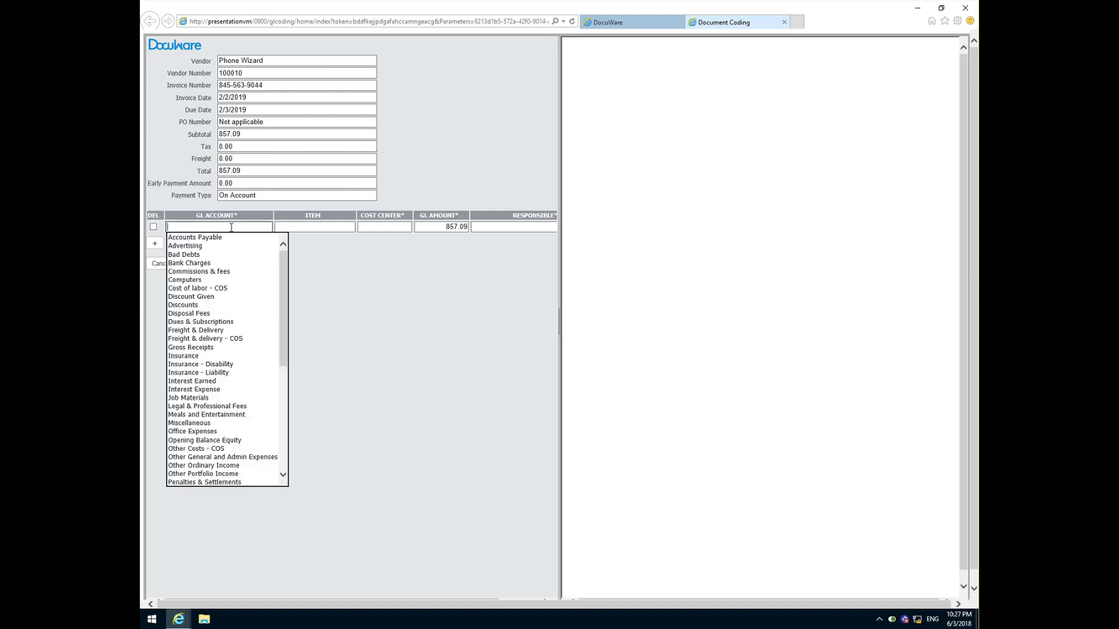
{"action": "type", "text": "tle"}
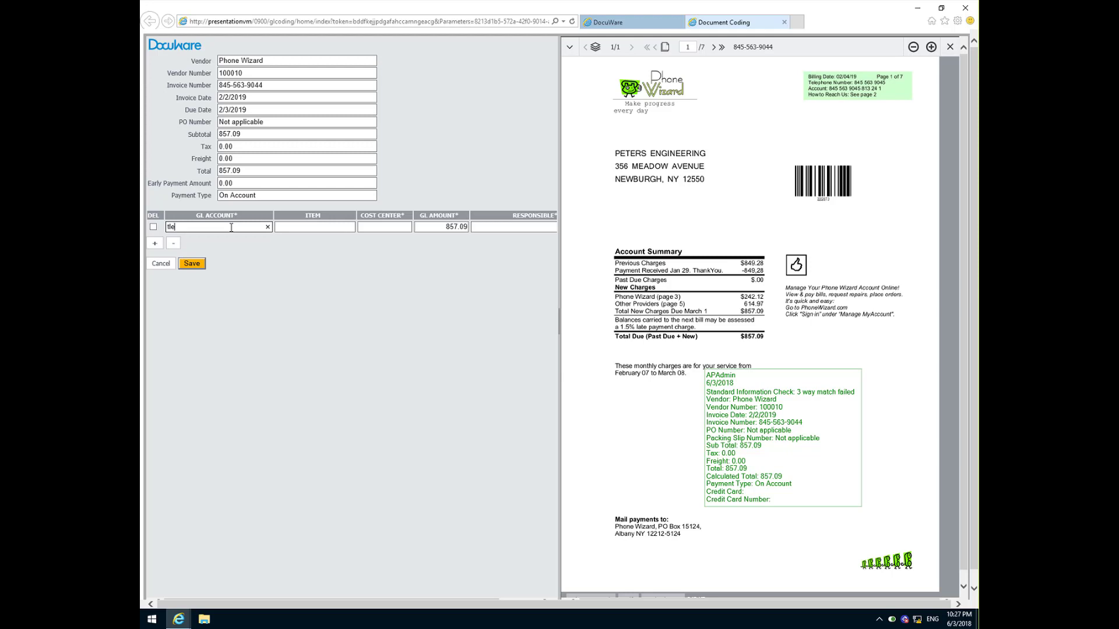
{"action": "key", "text": "BackSpace"}
{"action": "key", "text": "BackSpace"}
{"action": "type", "text": "e"}
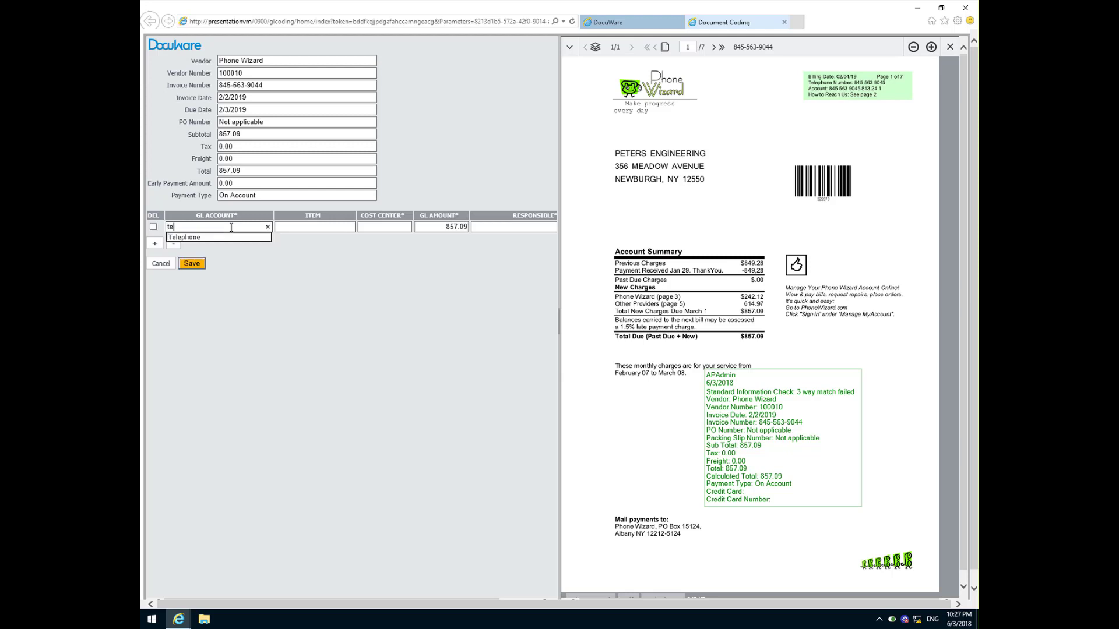
{"action": "key", "text": "Down"}
{"action": "key", "text": "Return"}
{"action": "key", "text": "Tab"}
{"action": "key", "text": "Tab"}
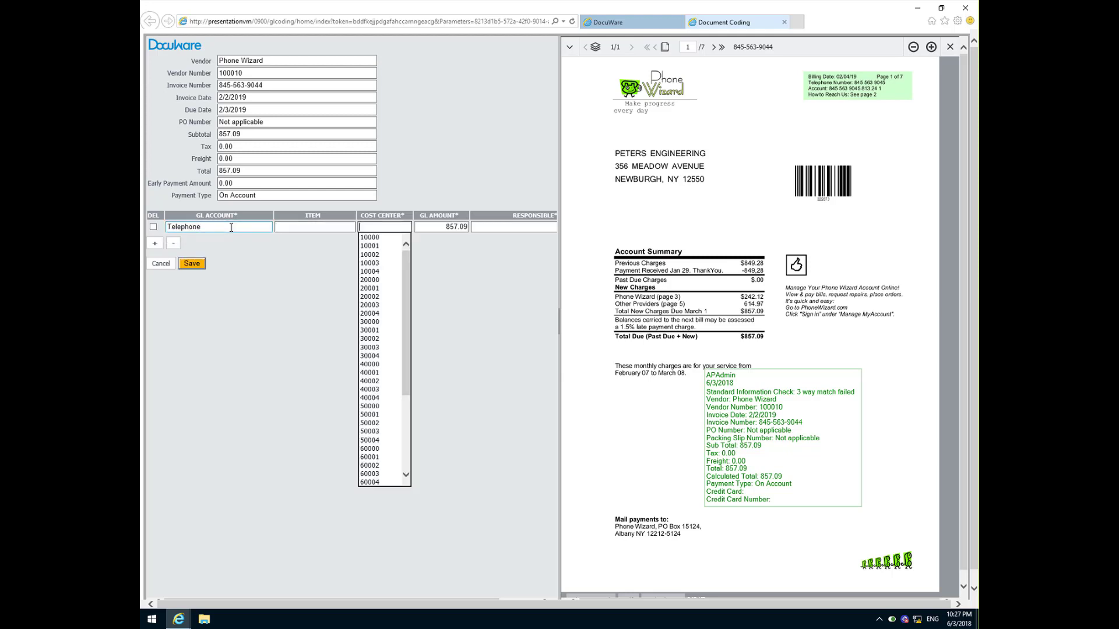
{"action": "key", "text": "Down"}
{"action": "key", "text": "Return"}
{"action": "key", "text": "Tab"}
{"action": "type", "text": "400"}
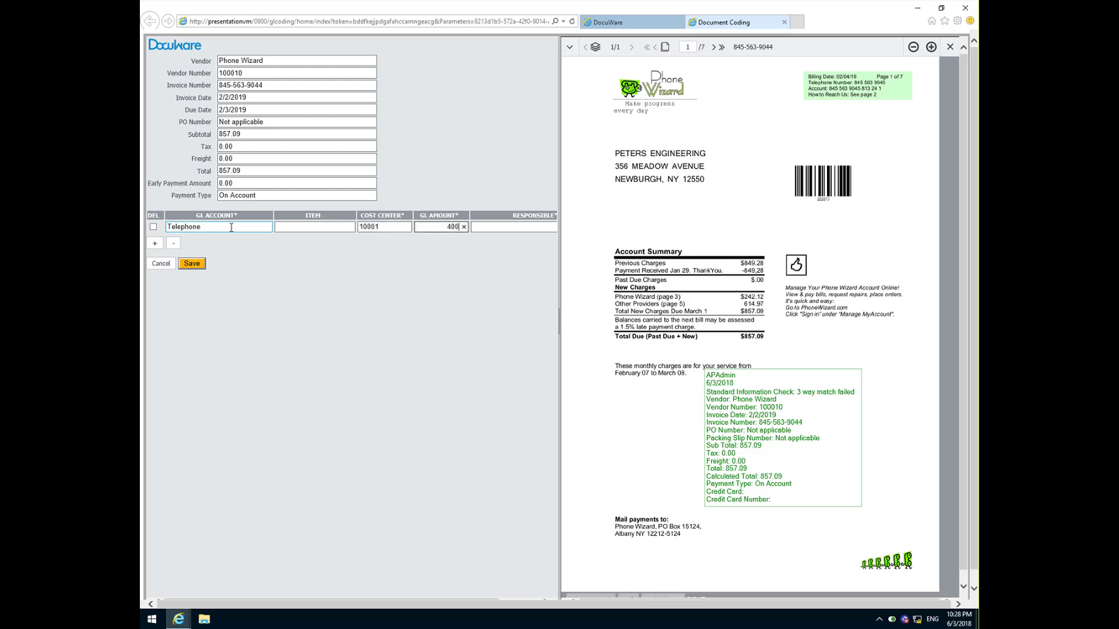
{"action": "key", "text": "Tab"}
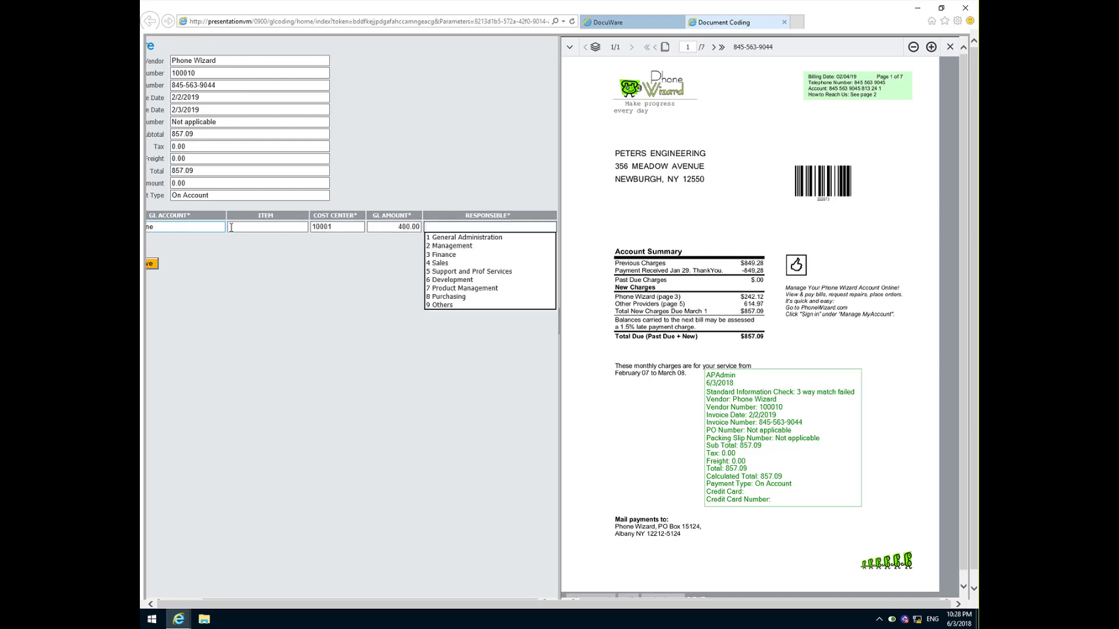
{"action": "key", "text": "Down"}
{"action": "key", "text": "Return"}
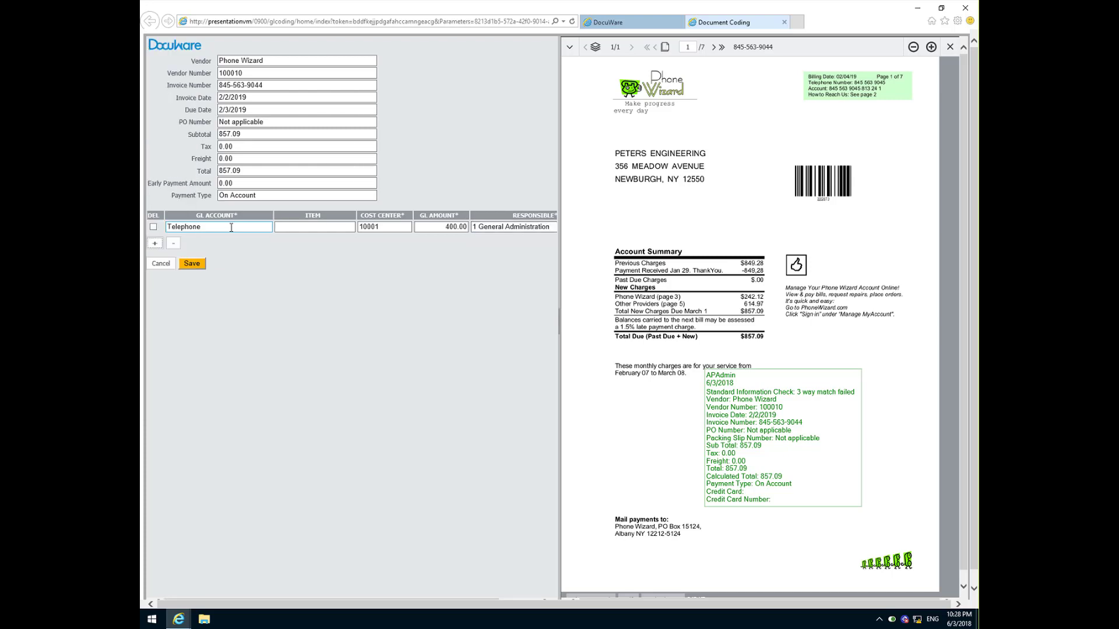
Add line 2 as Telephone, cost center 20001, 2 Management, then save and confirm the assignment
{"action": "key", "text": "Tab"}
{"action": "type", "text": "tele"}
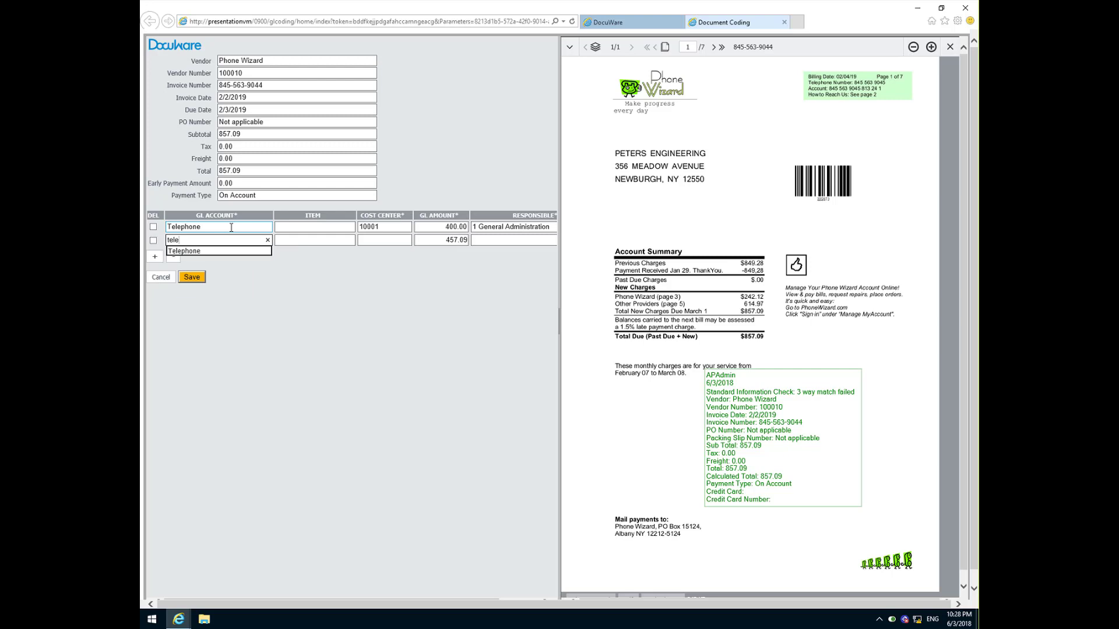
{"action": "key", "text": "Down"}
{"action": "key", "text": "Return"}
{"action": "key", "text": "Tab"}
{"action": "key", "text": "Tab"}
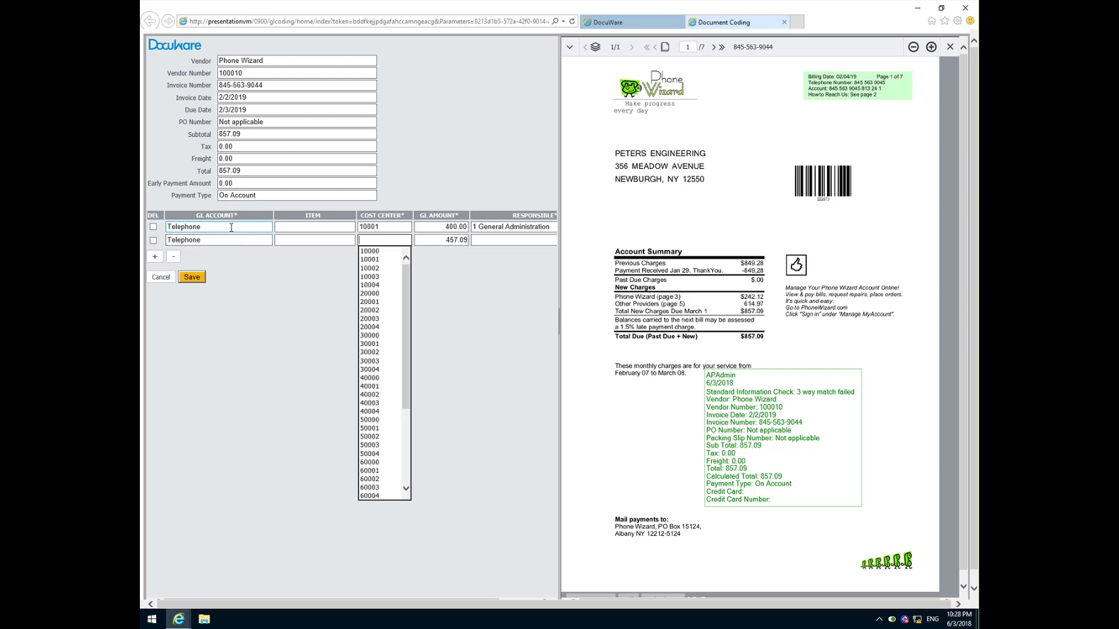
{"action": "key", "text": "Down"}
{"action": "key", "text": "Down"}
{"action": "key", "text": "Down"}
{"action": "key", "text": "Down"}
{"action": "key", "text": "Down"}
{"action": "key", "text": "Down"}
{"action": "key", "text": "Down"}
{"action": "key", "text": "Return"}
{"action": "key", "text": "Tab"}
{"action": "key", "text": "Tab"}
{"action": "key", "text": "Down"}
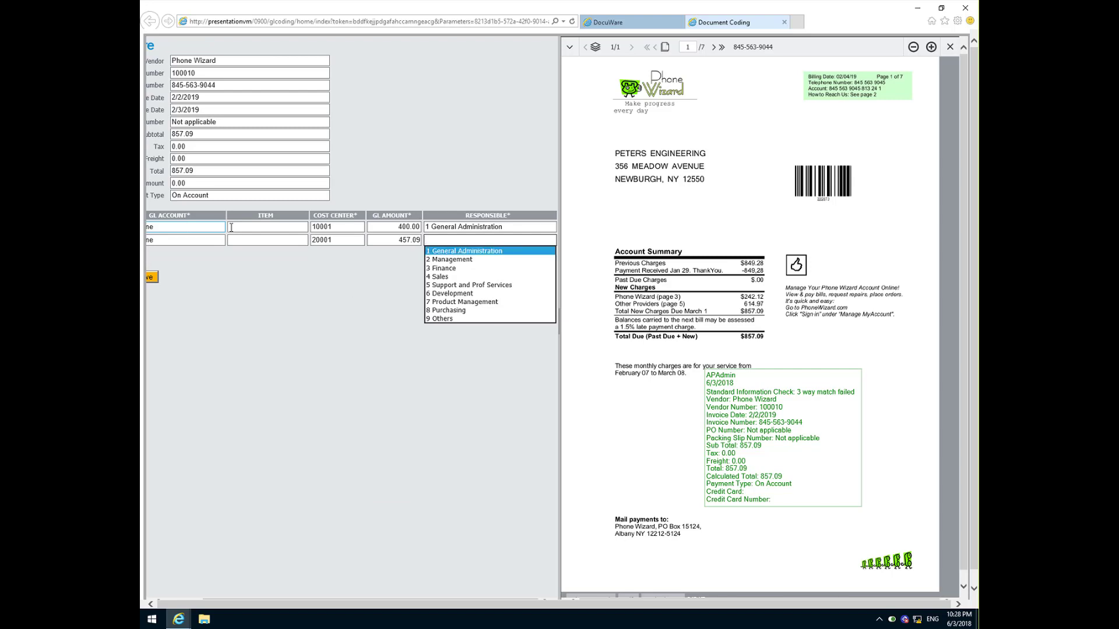
{"action": "key", "text": "Down"}
{"action": "key", "text": "Return"}
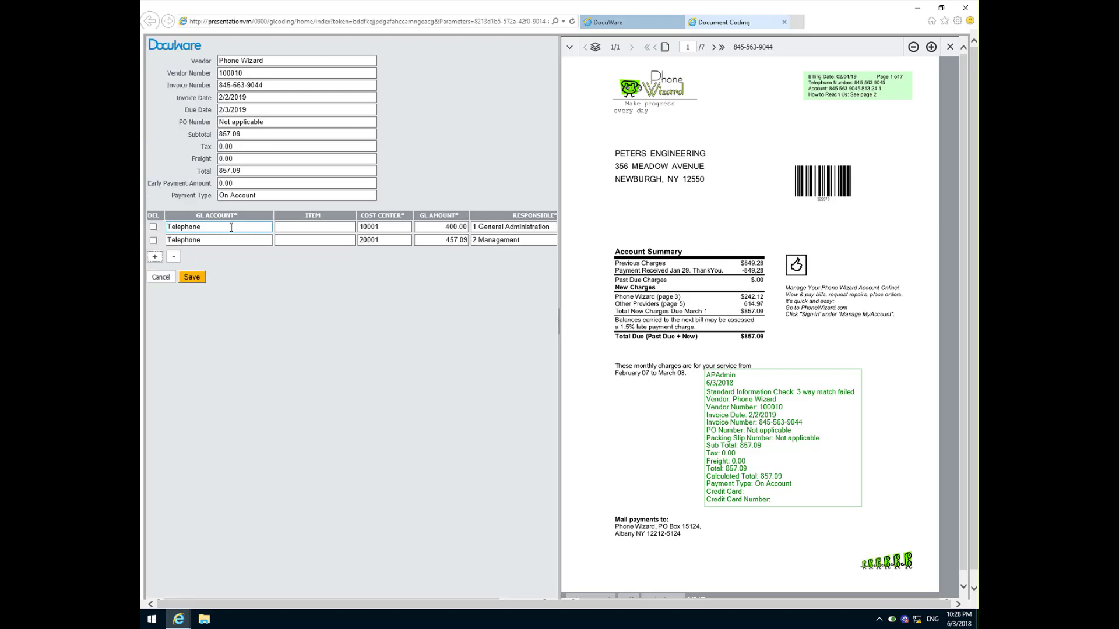
{"action": "left_click", "coordinate": [193, 277]}
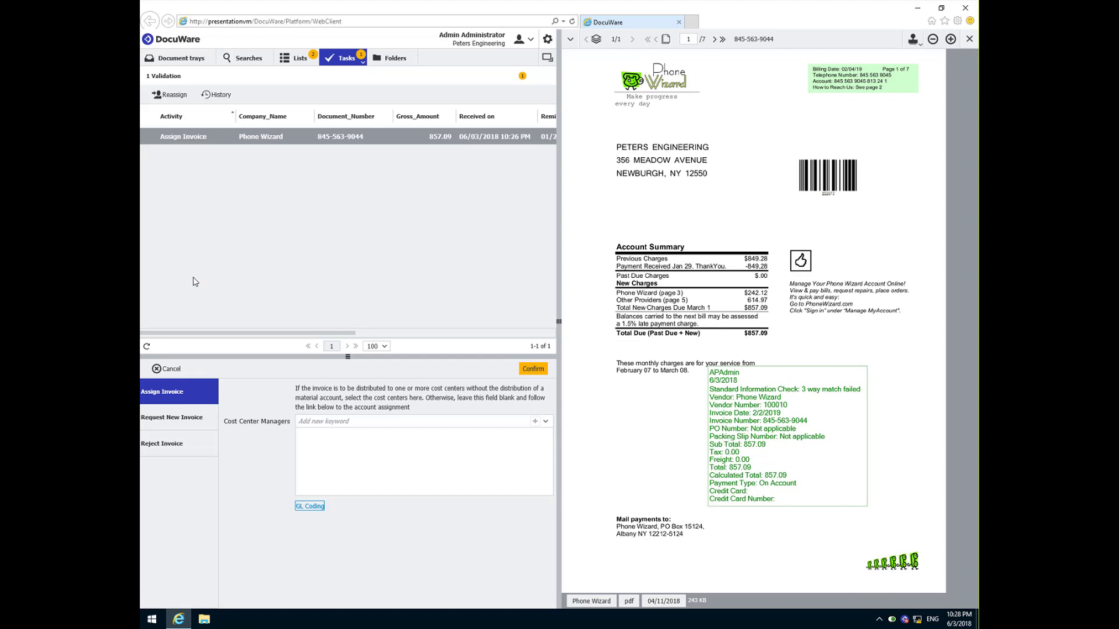
{"action": "left_click", "coordinate": [532, 369]}
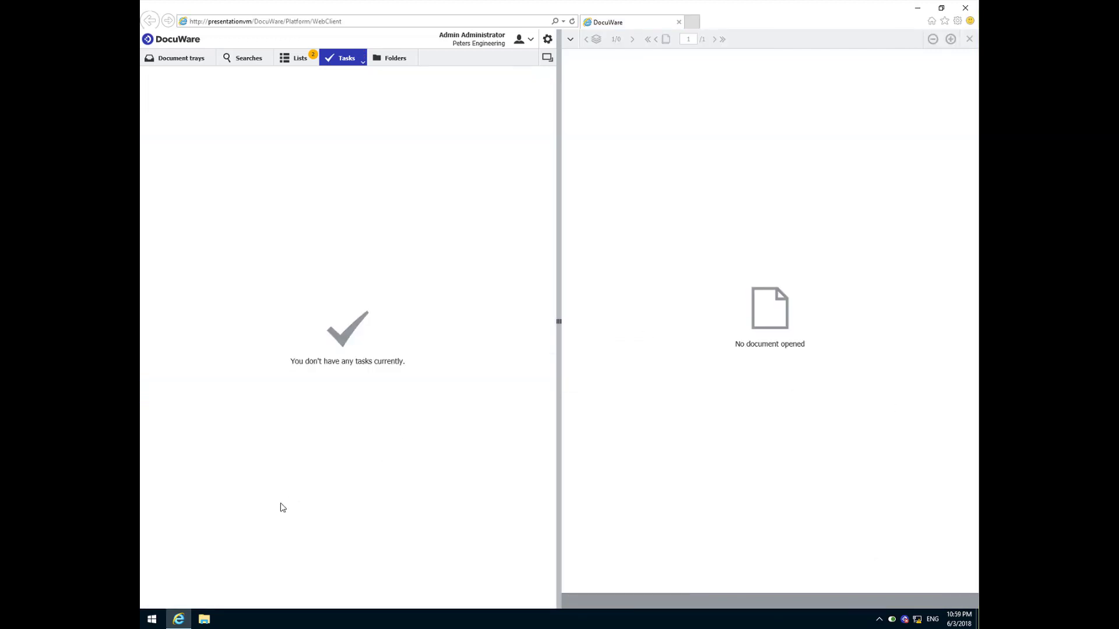
Switch Windows user and sign in as the first cost-center manager
{"action": "left_click", "coordinate": [151, 619]}
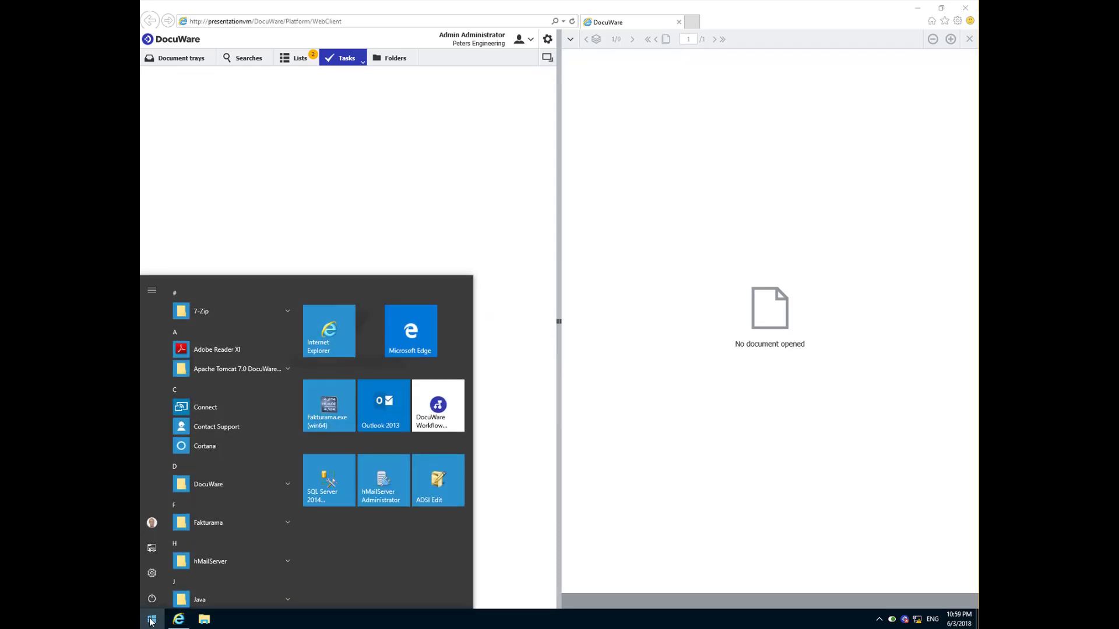
{"action": "left_click", "coordinate": [151, 527]}
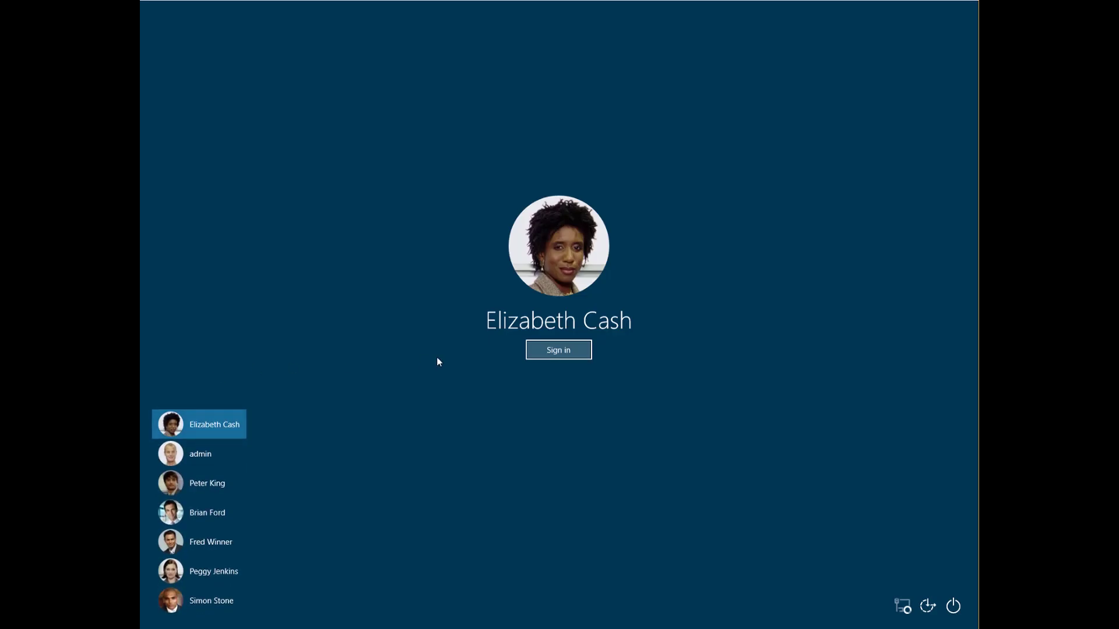
{"action": "left_click", "coordinate": [540, 349]}
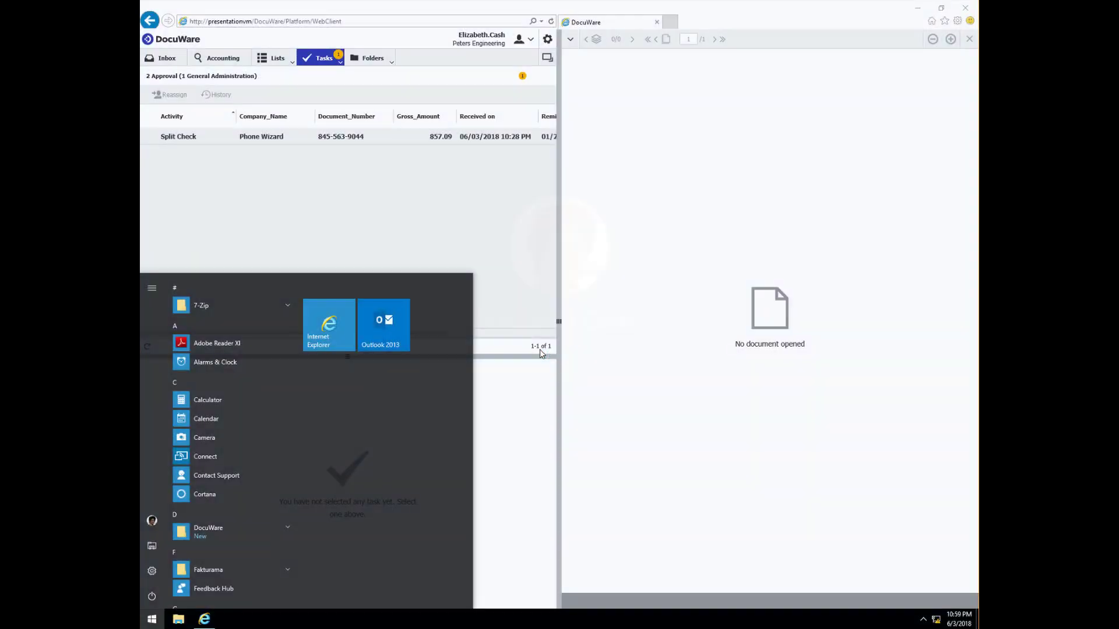
Accept the Split Check task for the 400.00 General Administration share
{"action": "left_click", "coordinate": [524, 296]}
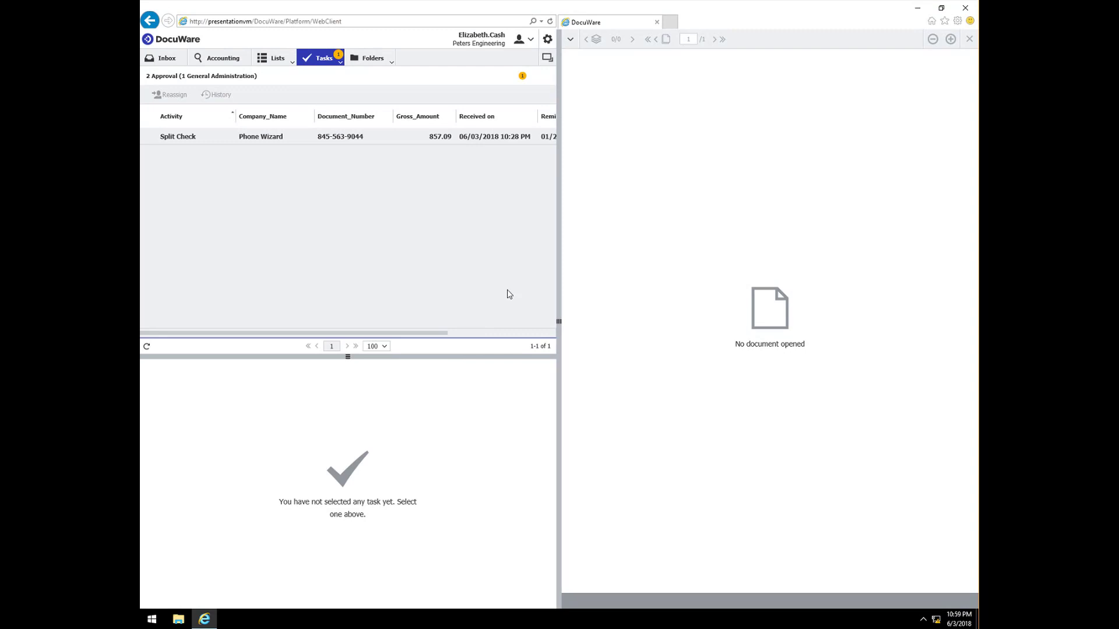
{"action": "left_click", "coordinate": [331, 143]}
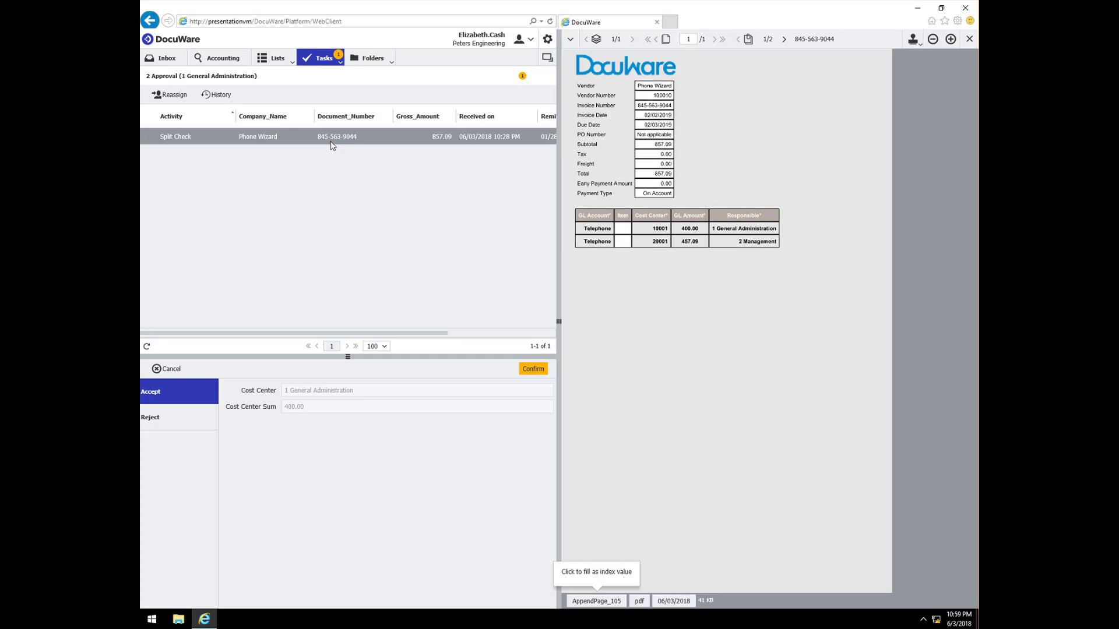
{"action": "left_click", "coordinate": [533, 371]}
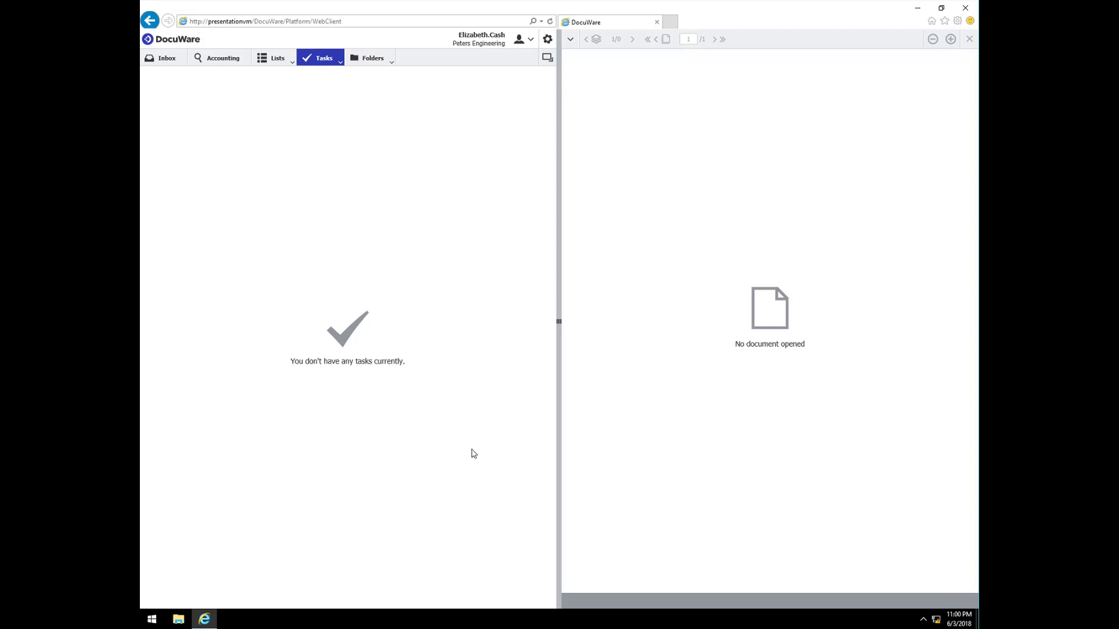
As the second manager, accept the Split Check task for the 457.09 Management share
{"action": "left_click", "coordinate": [152, 620]}
{"action": "left_click", "coordinate": [152, 522]}
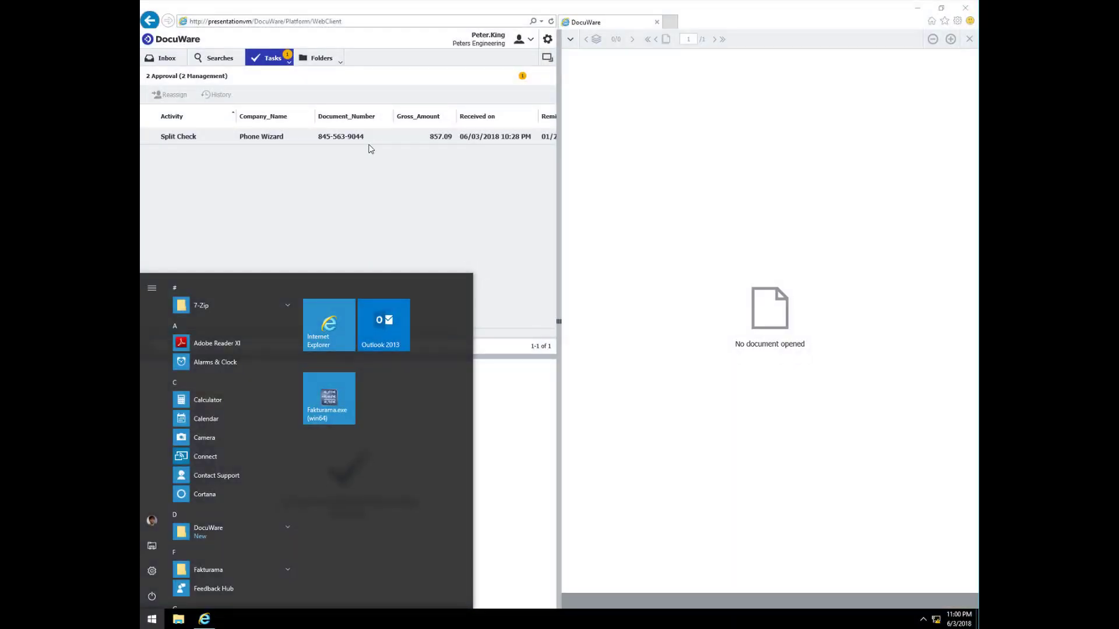
{"action": "left_click", "coordinate": [364, 140]}
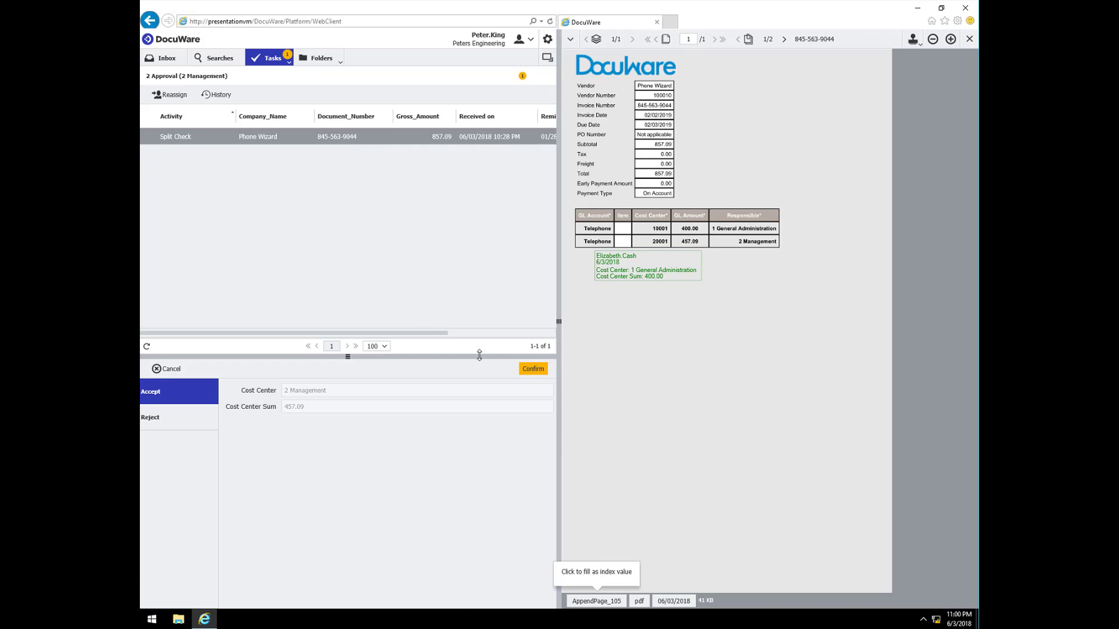
{"action": "left_click", "coordinate": [534, 369]}
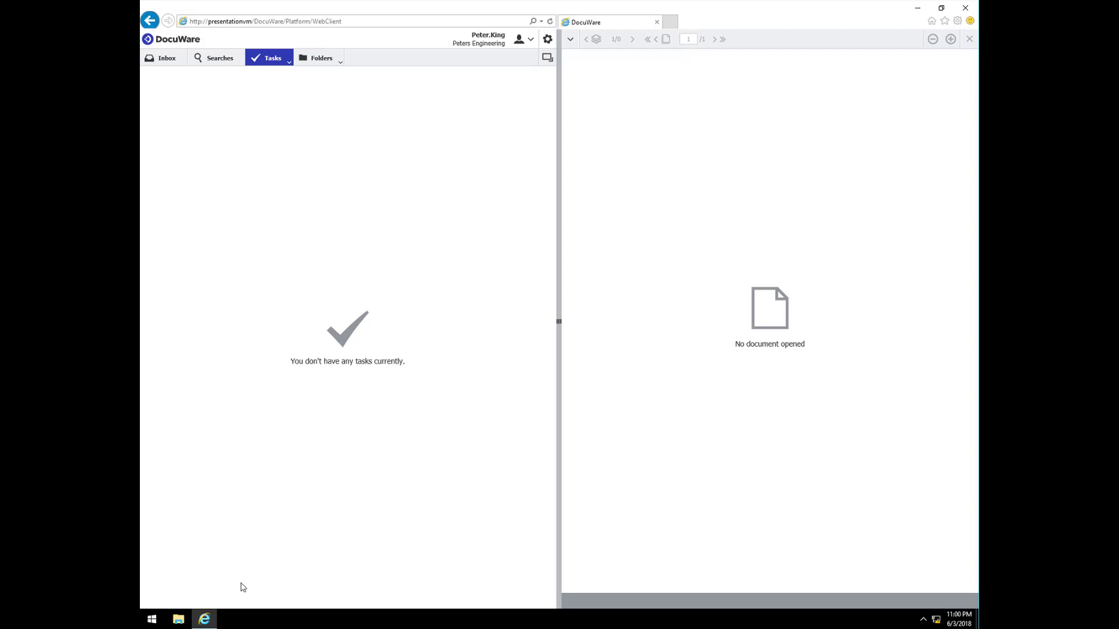
Sign back in as administrator and return to the DocuWare tasks page
{"action": "left_click", "coordinate": [152, 619]}
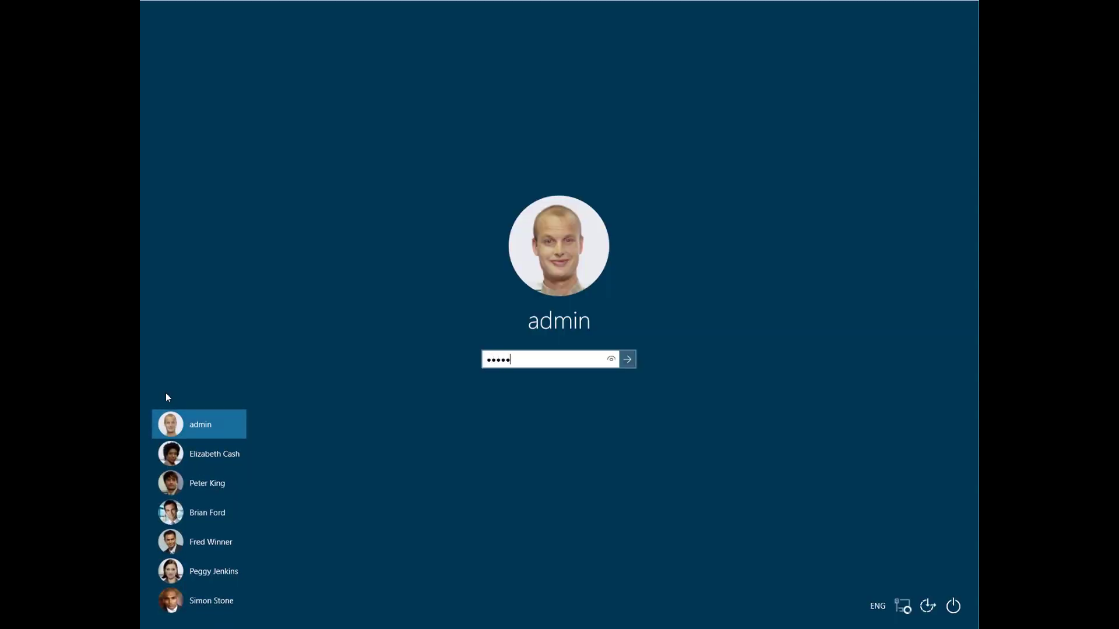
{"action": "key", "text": "Return"}
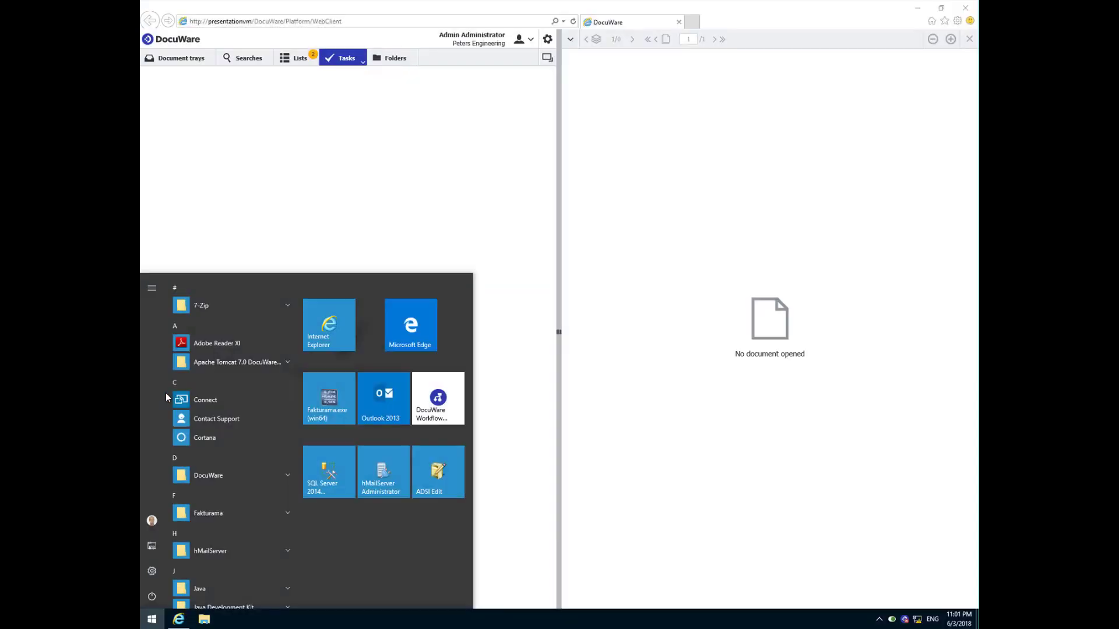
{"action": "left_click", "coordinate": [257, 210]}
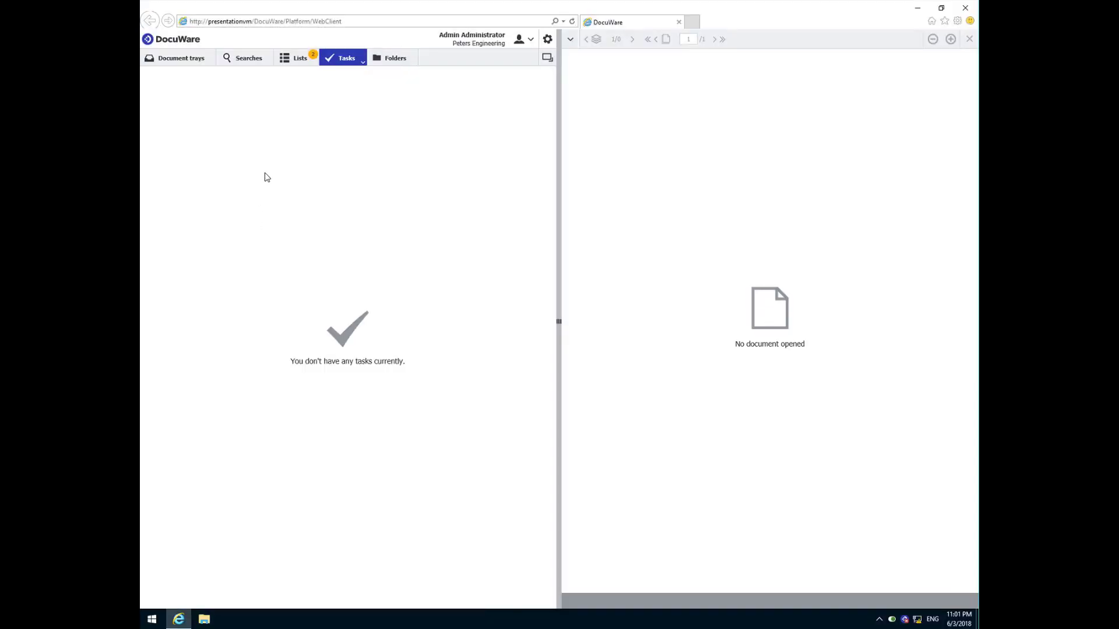
Confirm Create Booking Record on the Phone Wizard Completion task from monitored tasks
{"action": "left_click", "coordinate": [348, 61]}
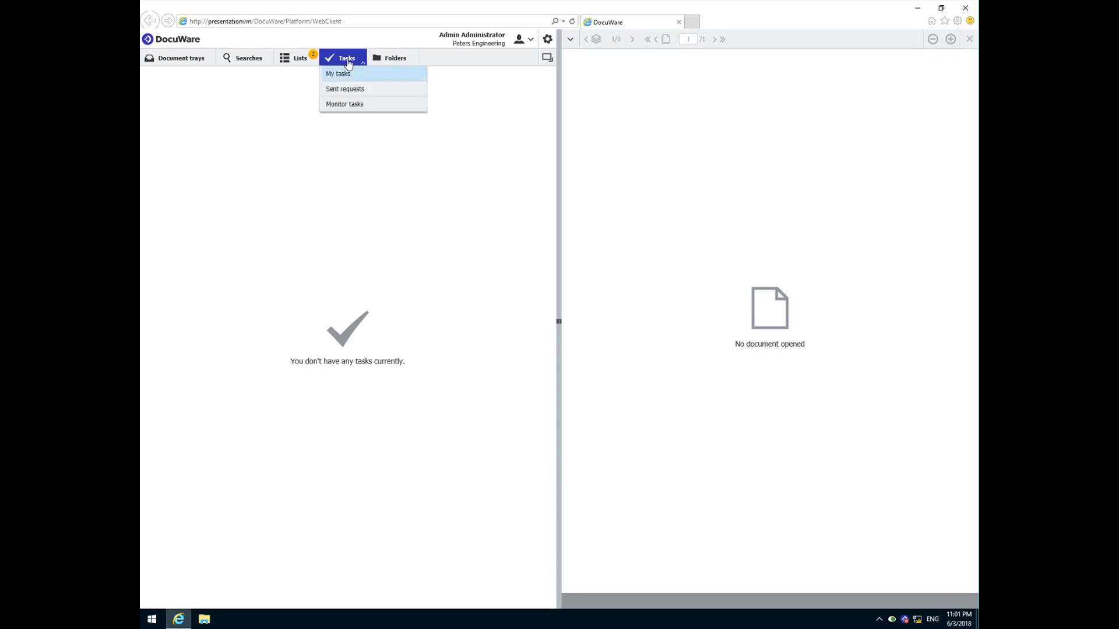
{"action": "left_click", "coordinate": [341, 104]}
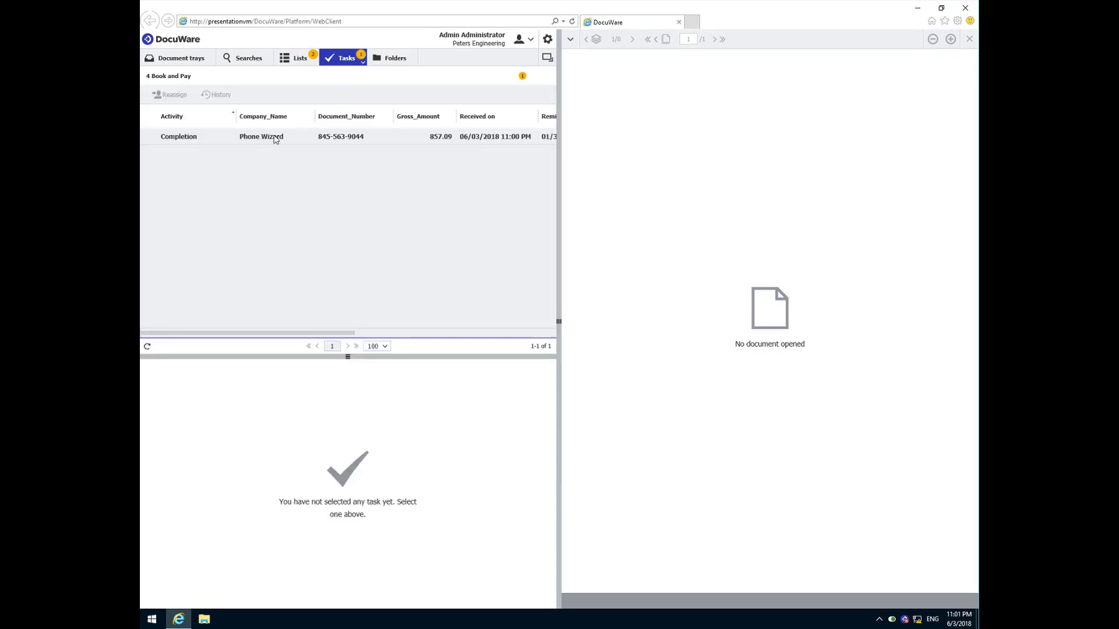
{"action": "left_click", "coordinate": [242, 137]}
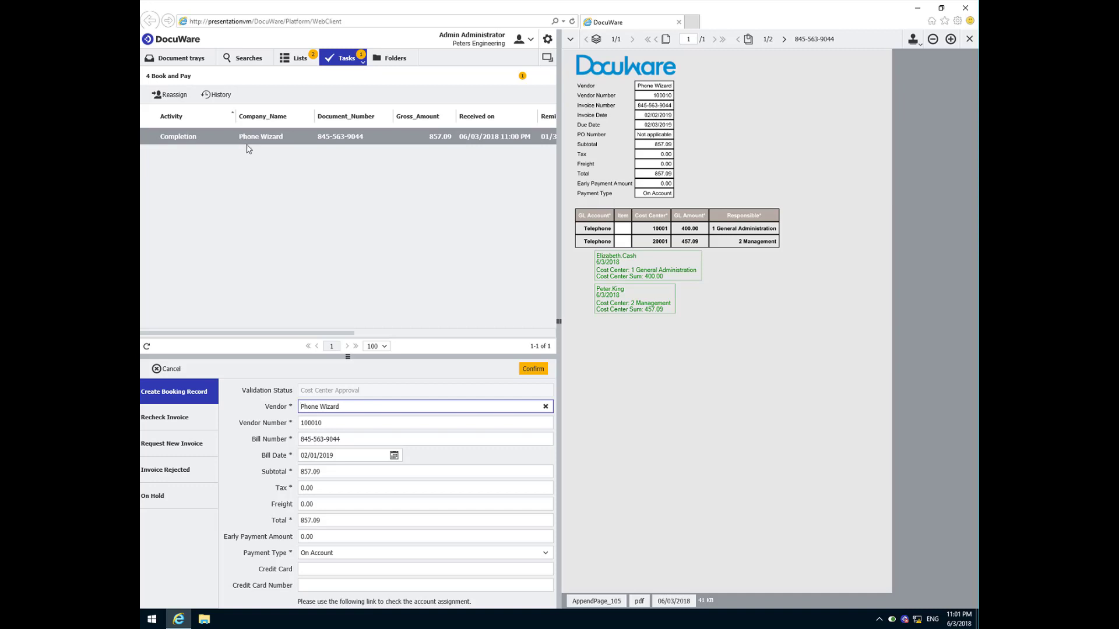
{"action": "left_click", "coordinate": [531, 371]}
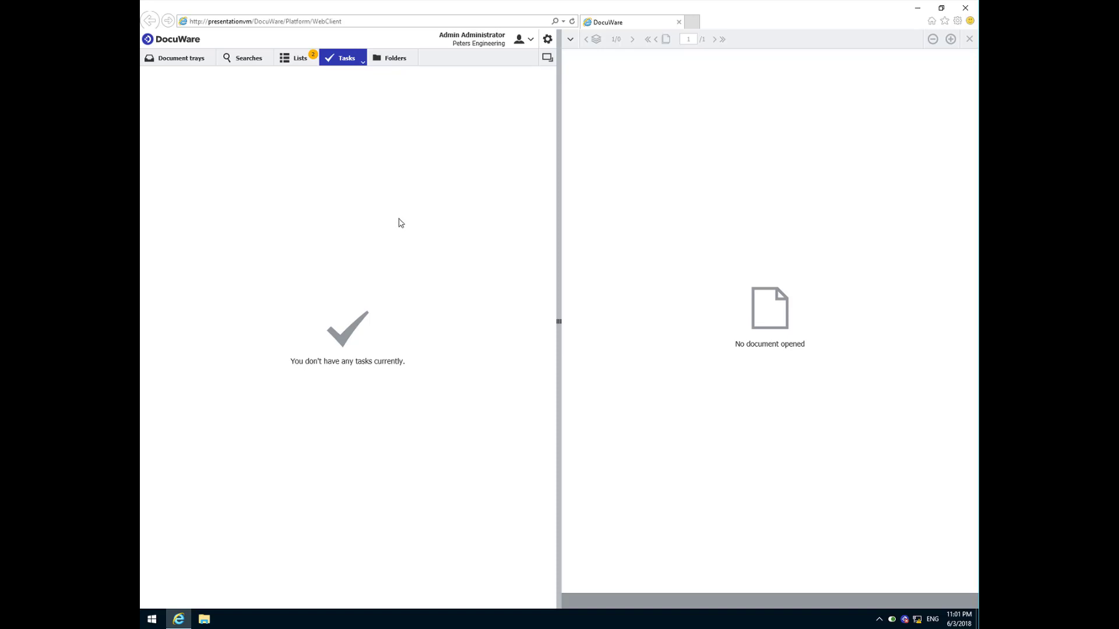
Open the EXTF_6-3-2018 export from the Booking Records list
{"action": "left_click", "coordinate": [295, 58]}
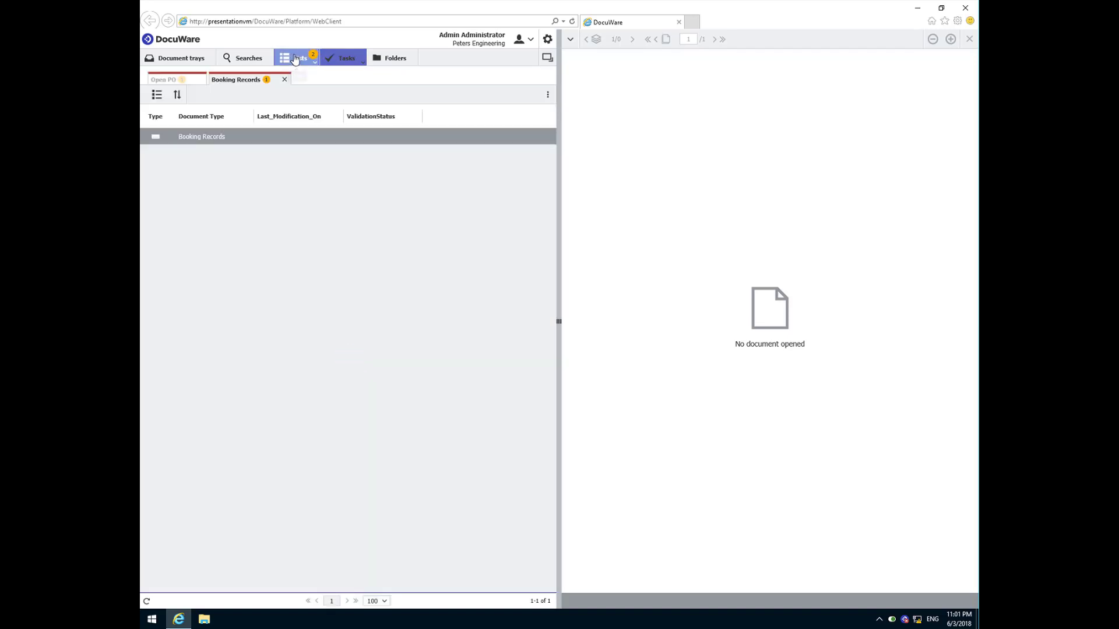
{"action": "left_click", "coordinate": [232, 139]}
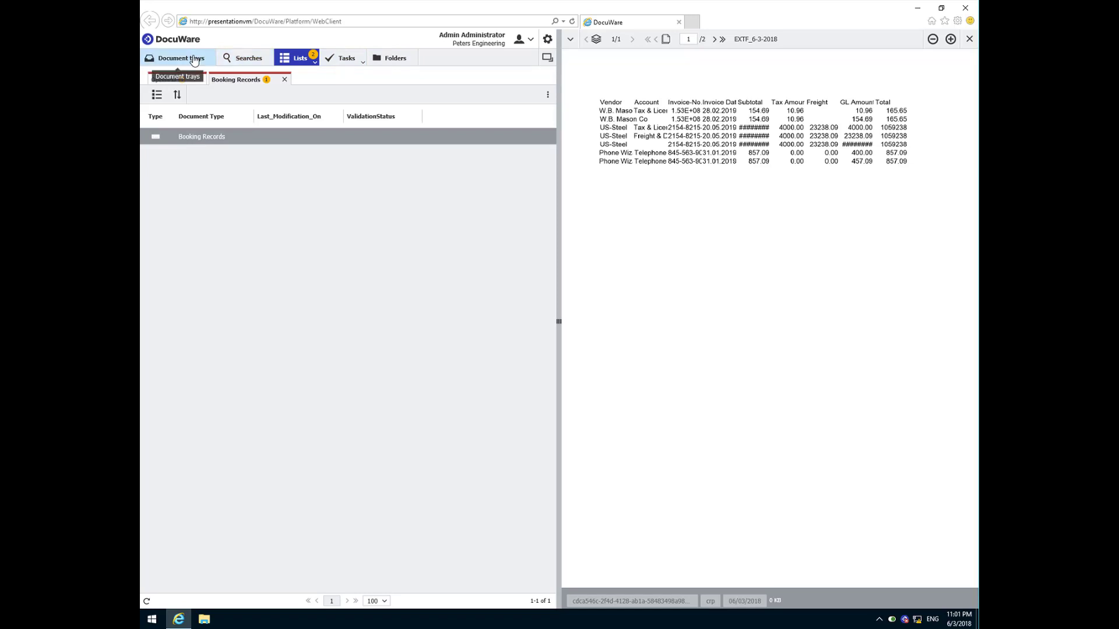
Run the Accounting - Invoice Approval search to list the stored invoices
{"action": "left_click", "coordinate": [194, 61]}
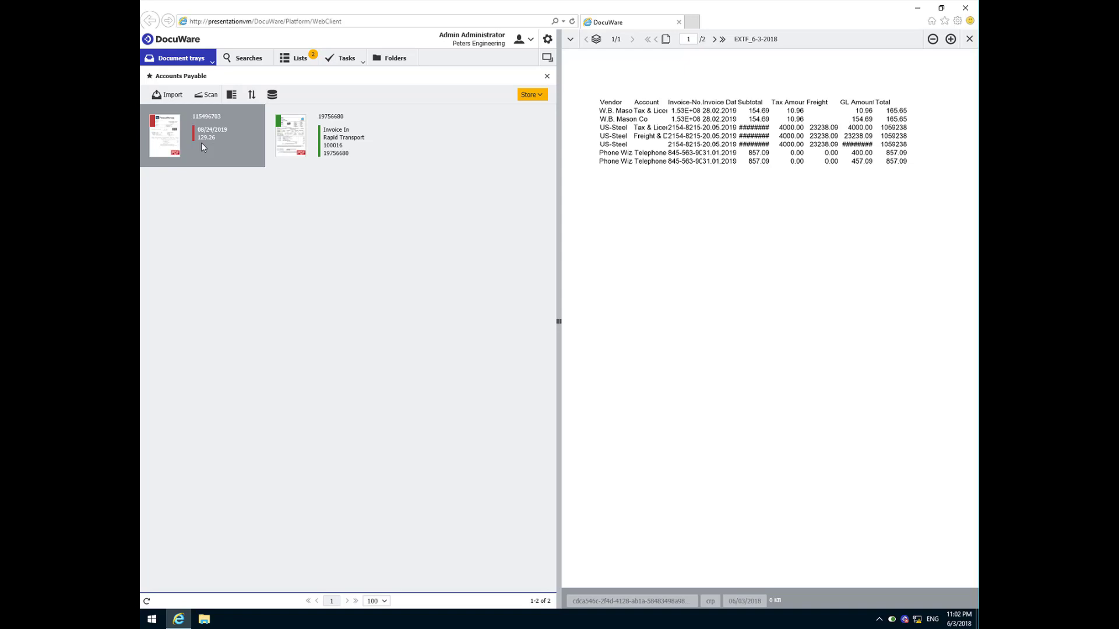
{"action": "left_click", "coordinate": [259, 63]}
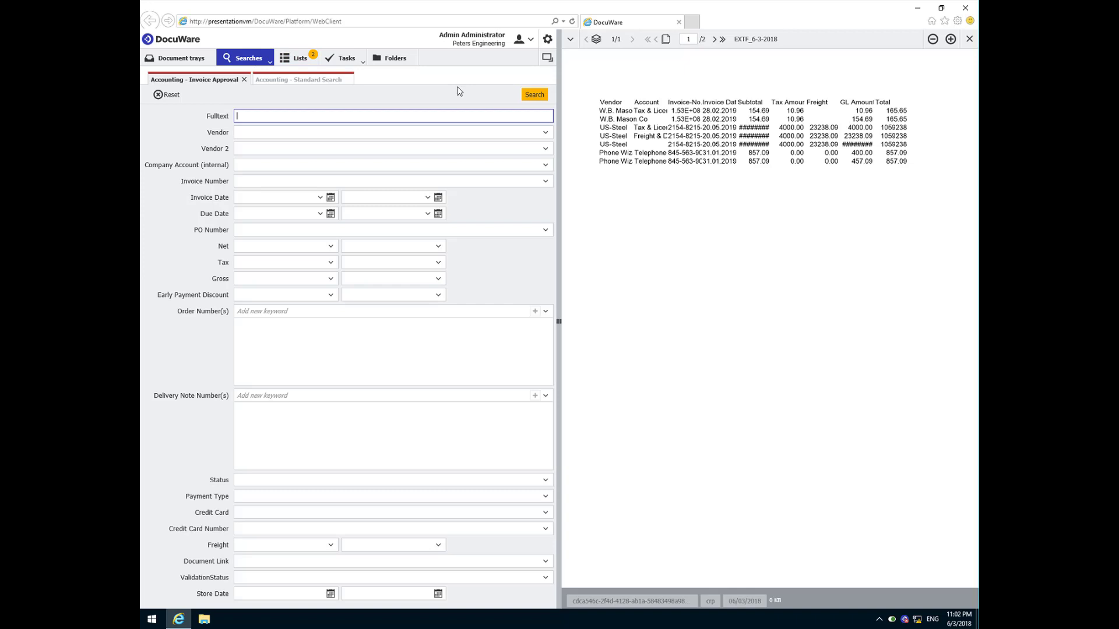
{"action": "left_click", "coordinate": [529, 96]}
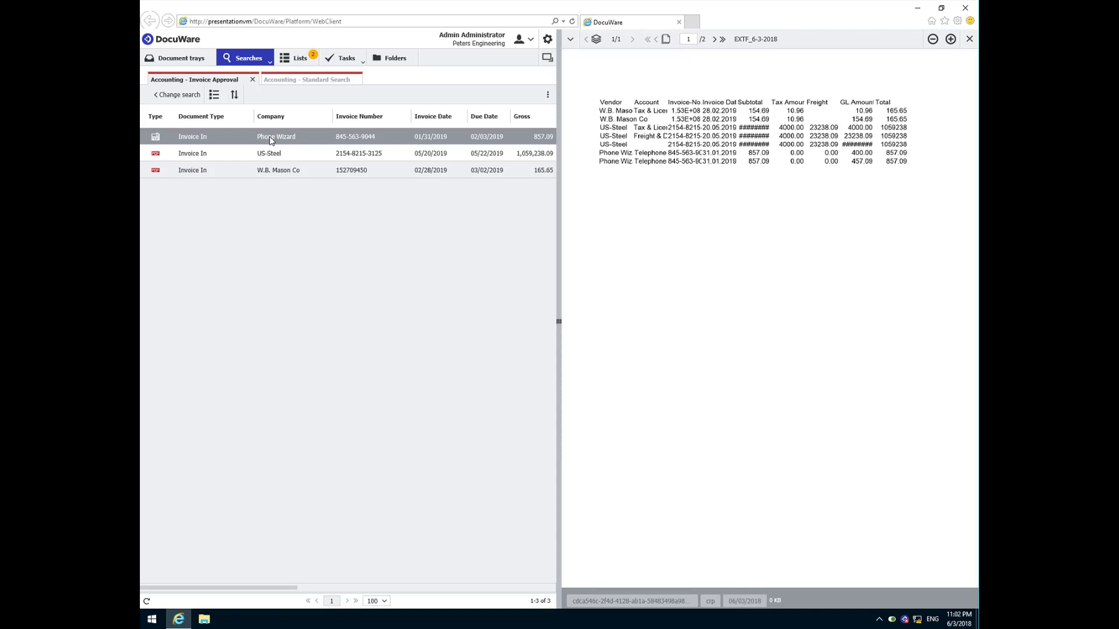
View the stamped Phone Wizard invoice, then return to the Accounts Payable tray
{"action": "double_click", "coordinate": [270, 137]}
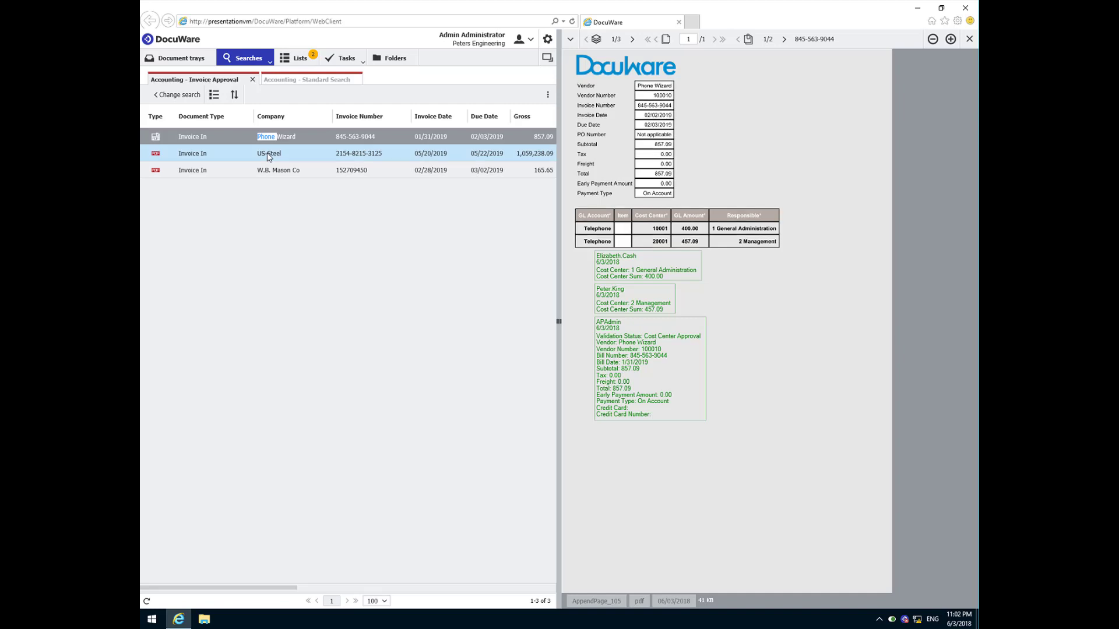
{"action": "left_click", "coordinate": [187, 61]}
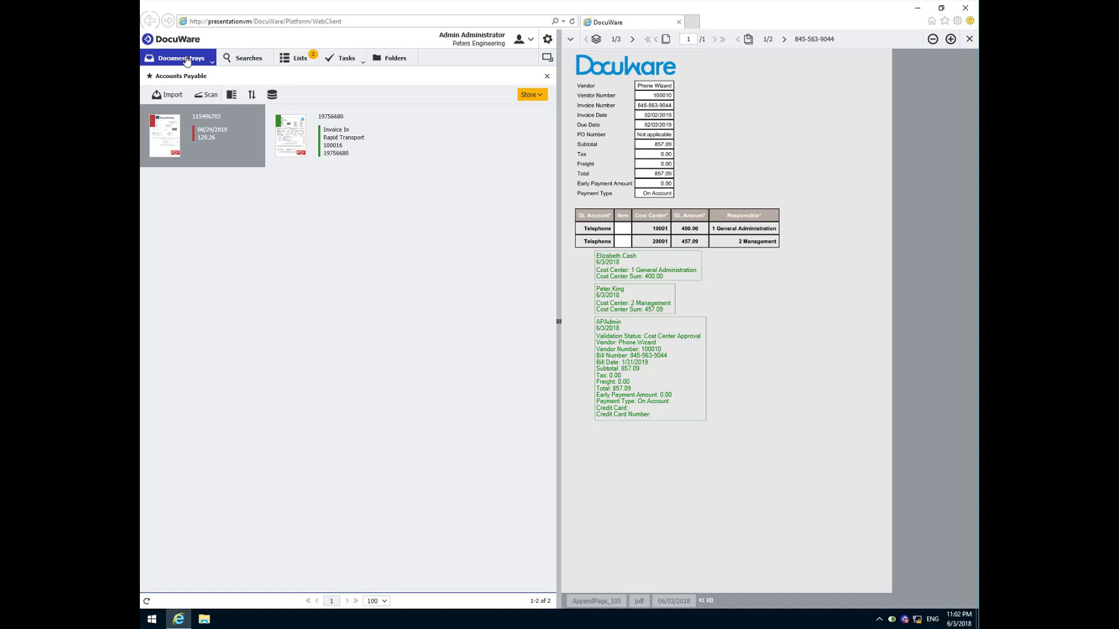